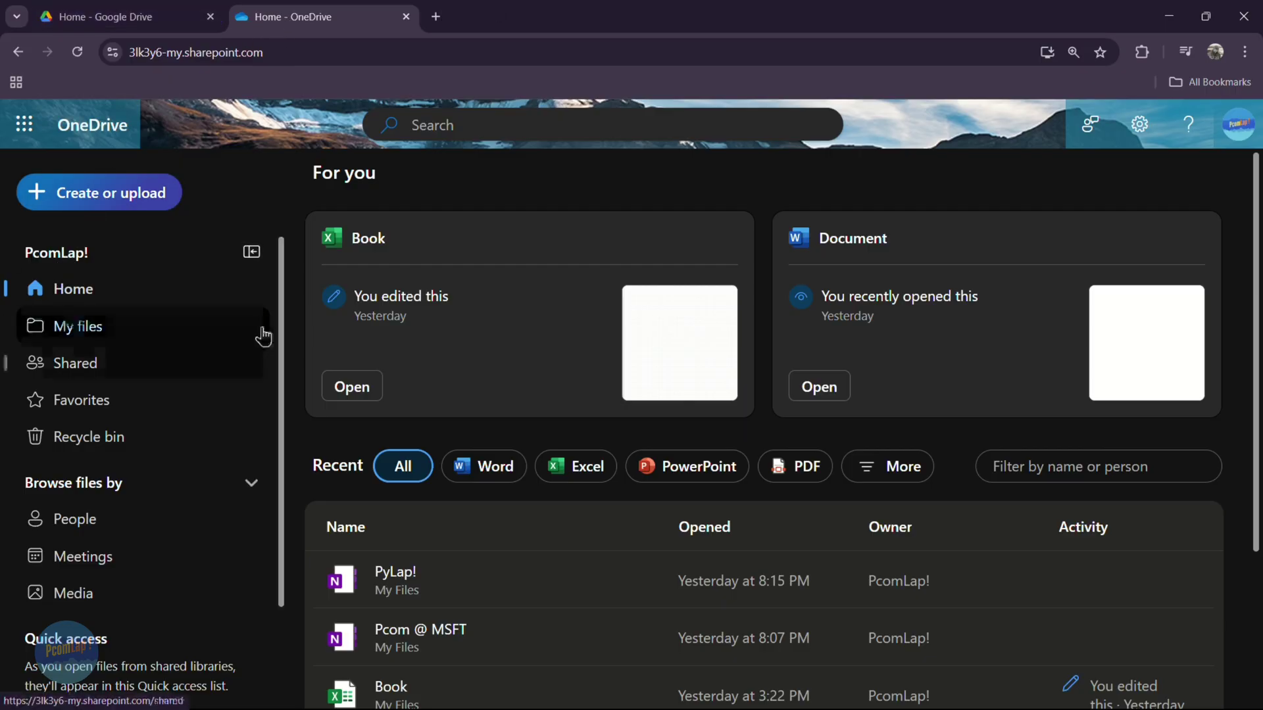
# Step: Open My files in OneDrive and start a Files upload from Create or upload
pyautogui.click(263, 336)
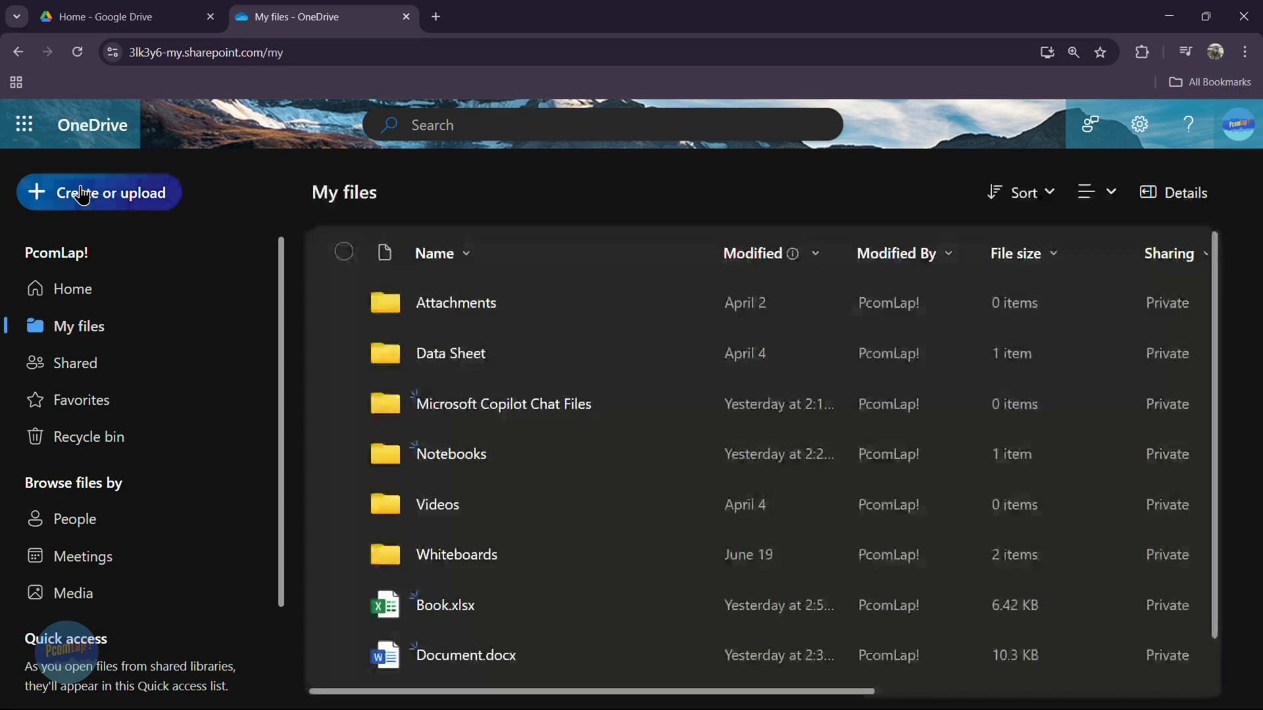
pyautogui.click(67, 193)
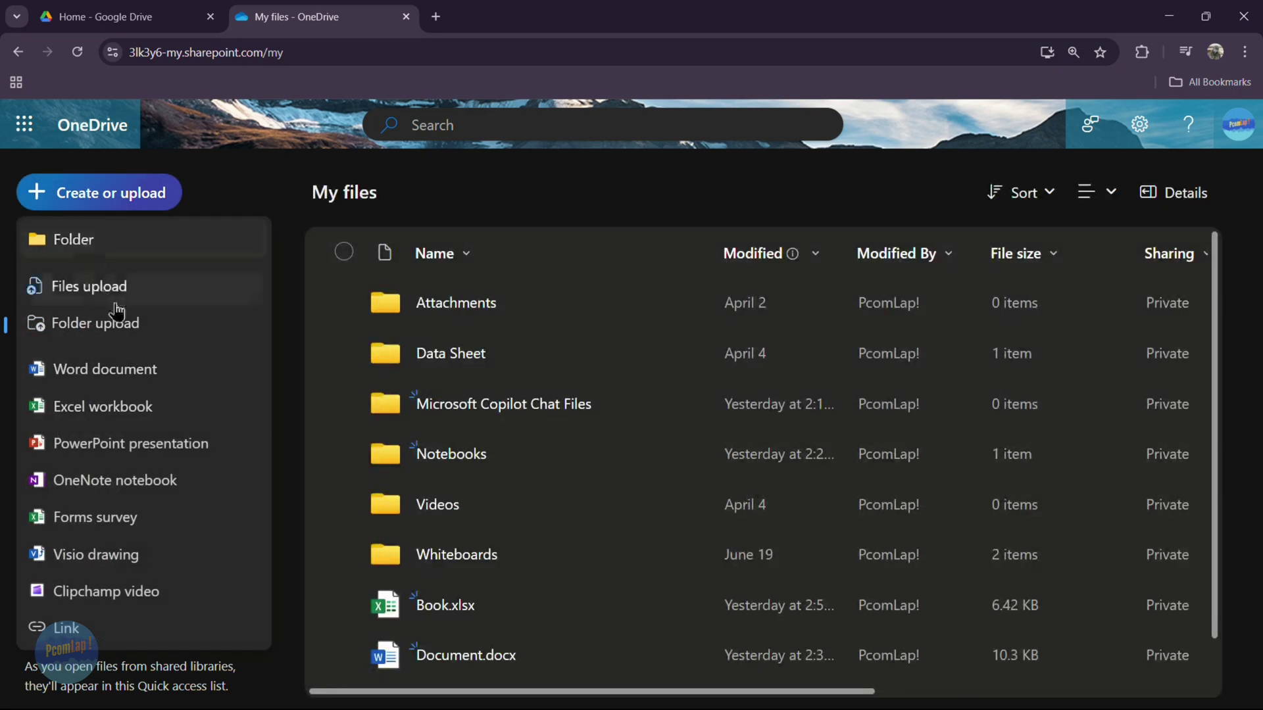
pyautogui.click(97, 296)
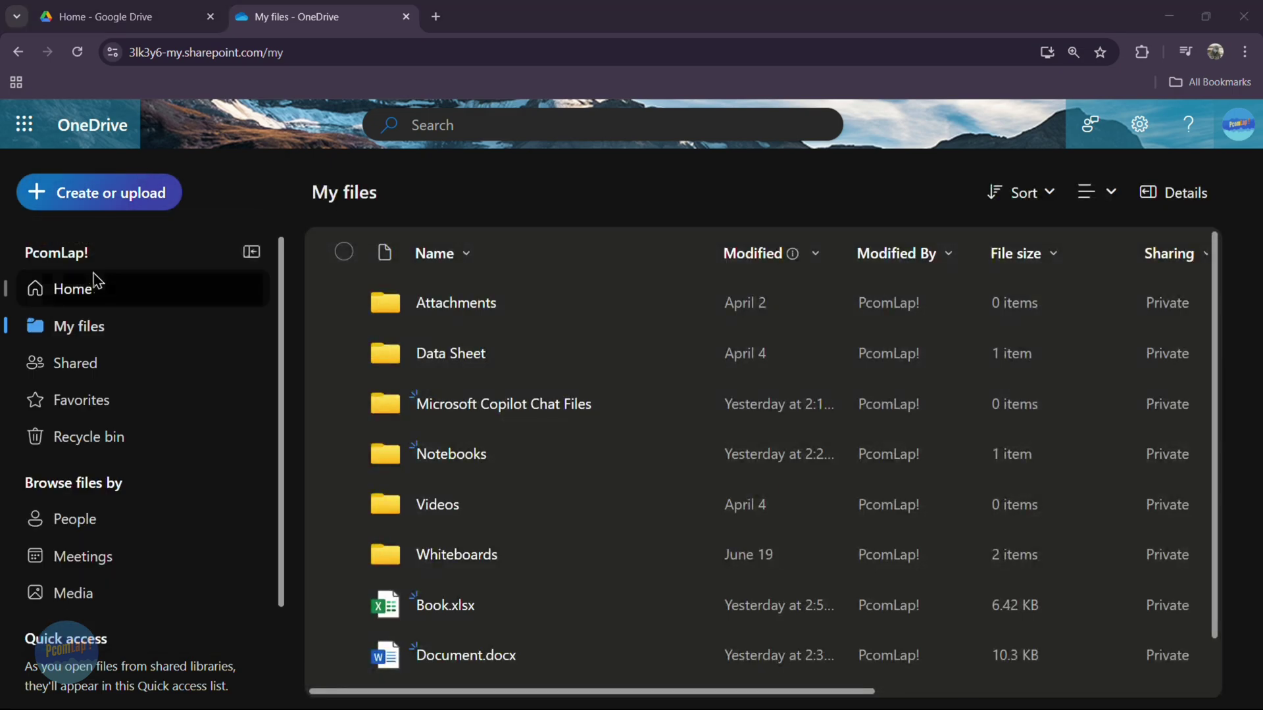
# Step: Cancel the upload picker and look through Google Drive's New menu without creating anything
pyautogui.click(985, 147)
pyautogui.click(144, 12)
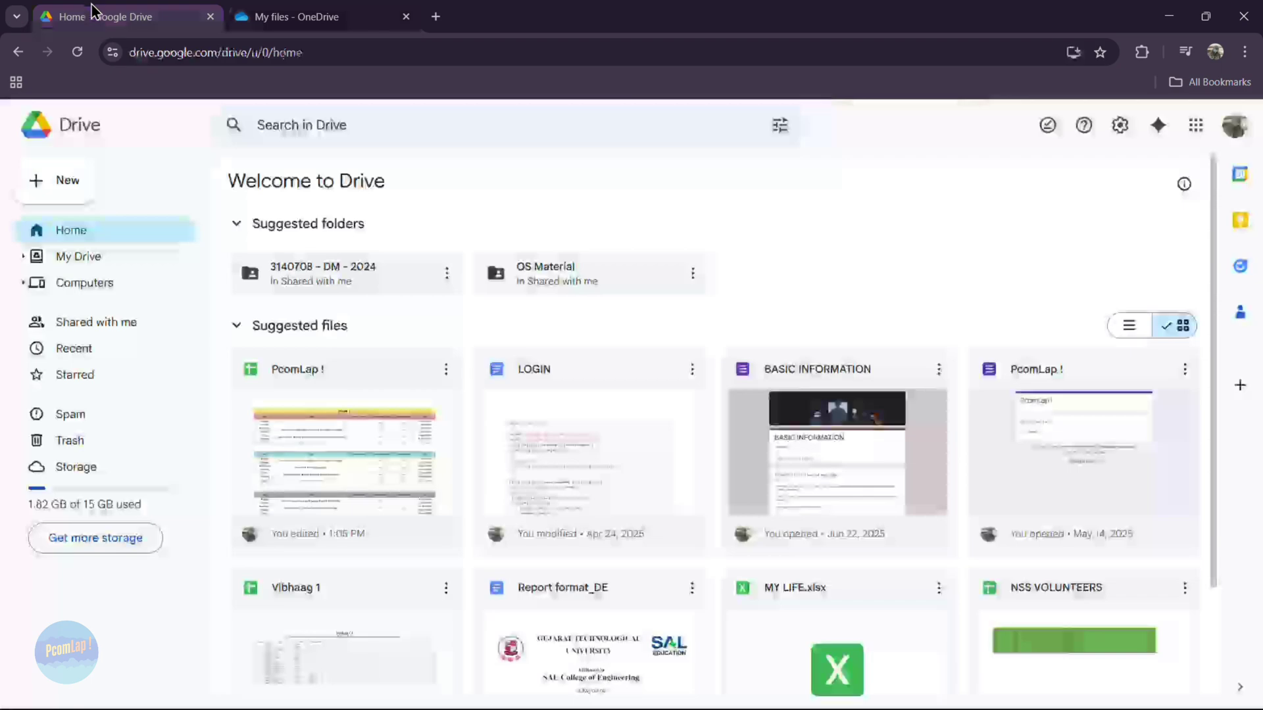
pyautogui.click(56, 189)
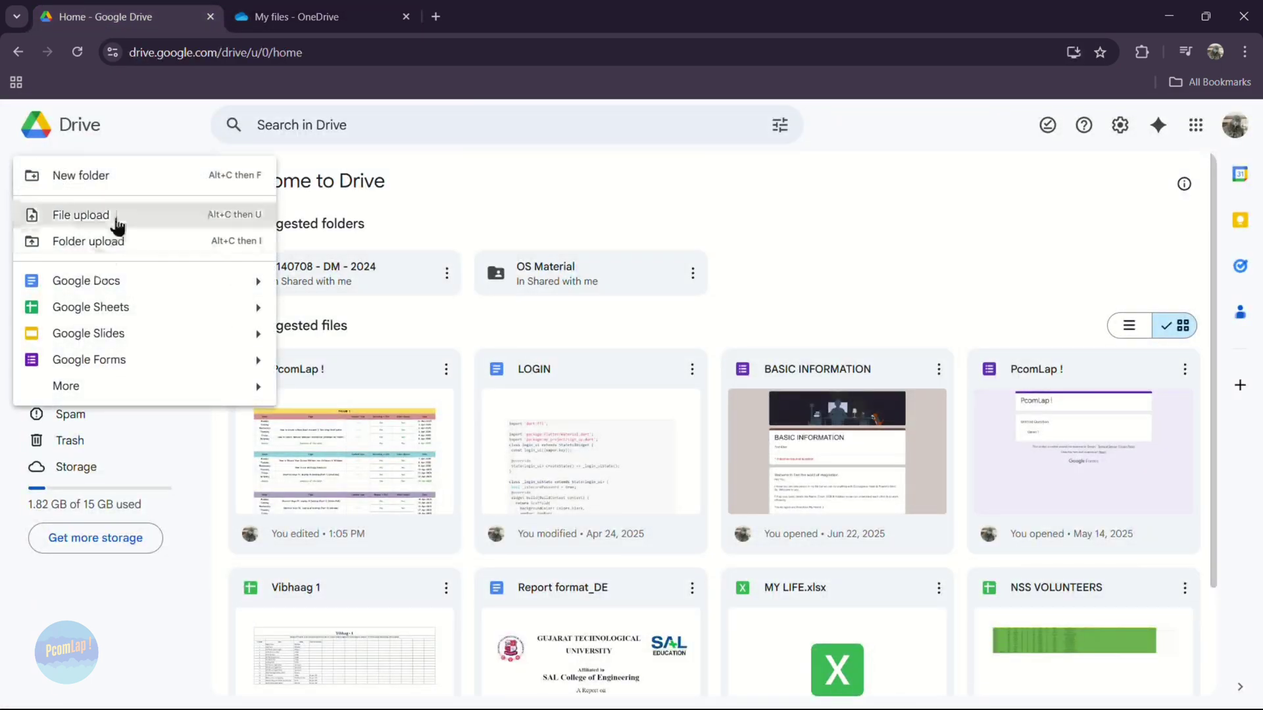
pyautogui.moveTo(130, 395)
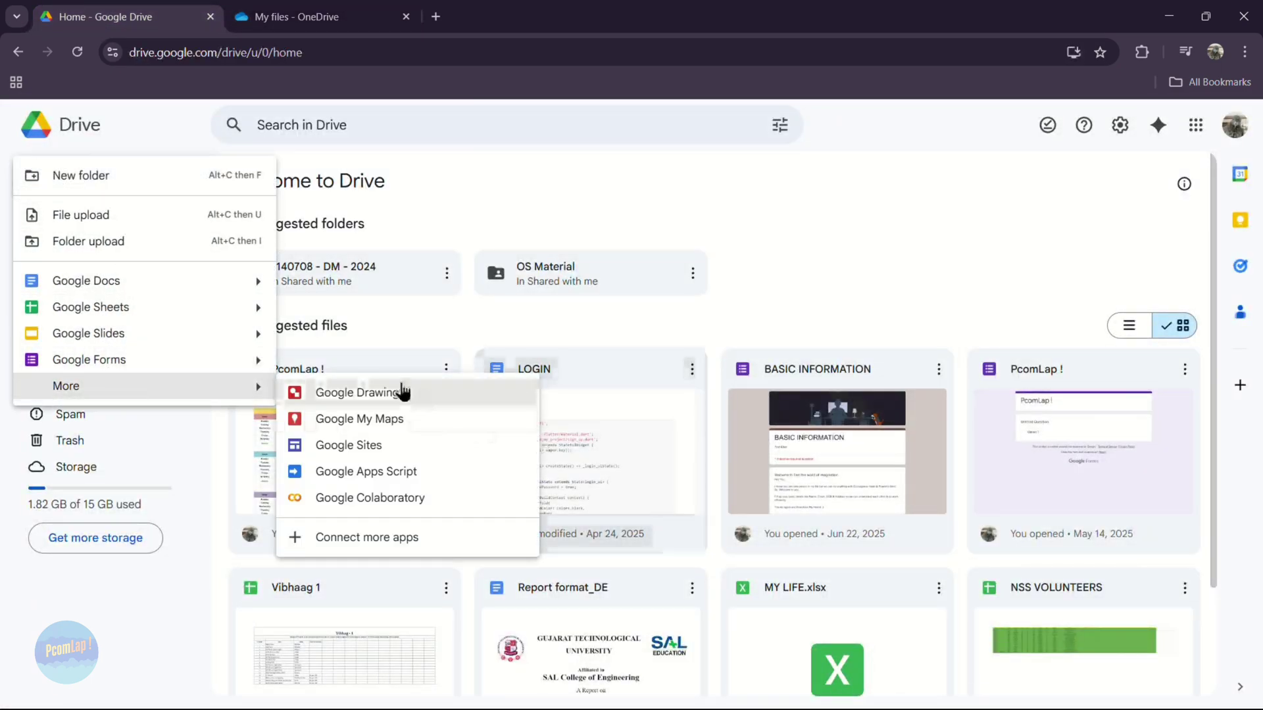
pyautogui.press('Escape')
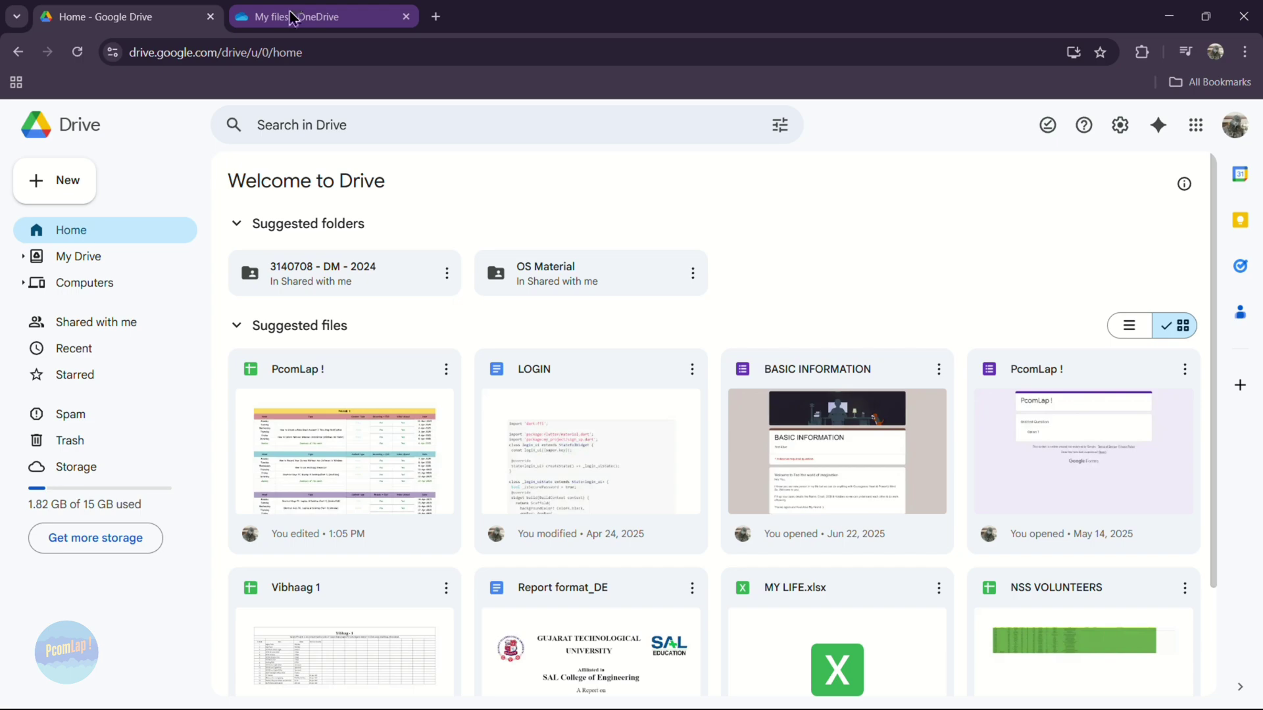
# Step: Close the Google Drive and OneDrive tabs, leaving only a blank new tab
pyautogui.click(290, 15)
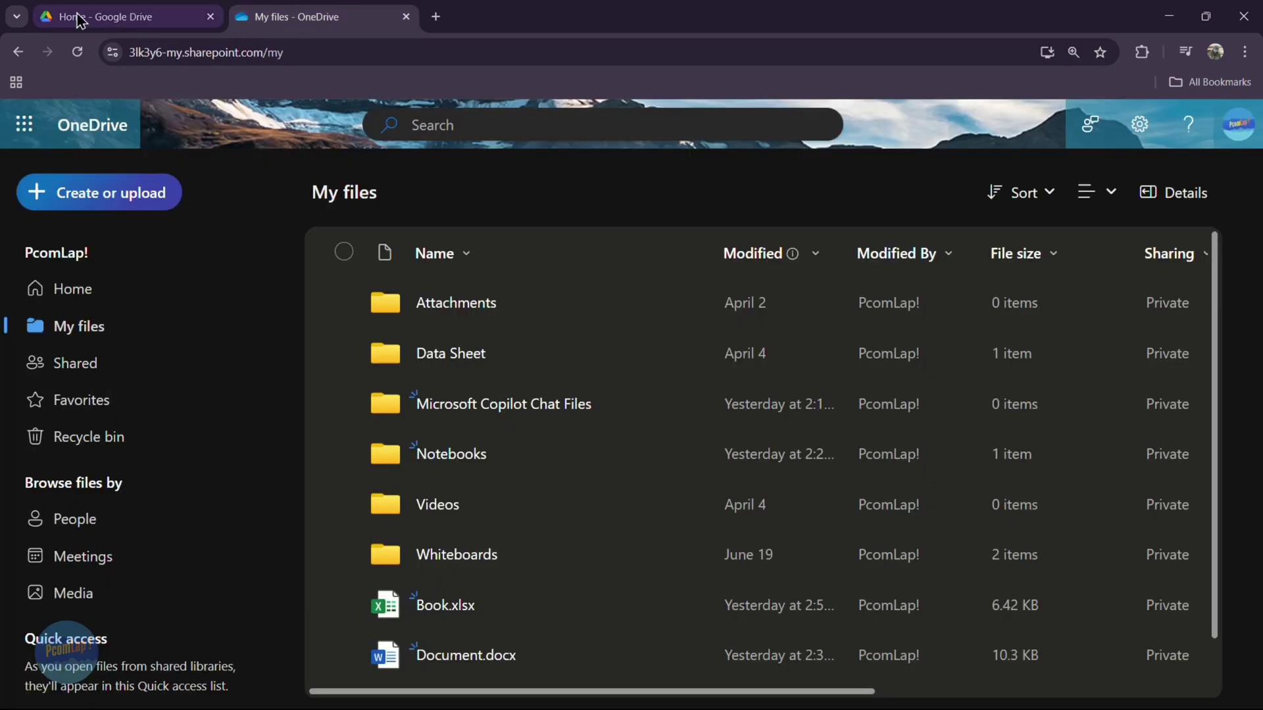
pyautogui.click(209, 17)
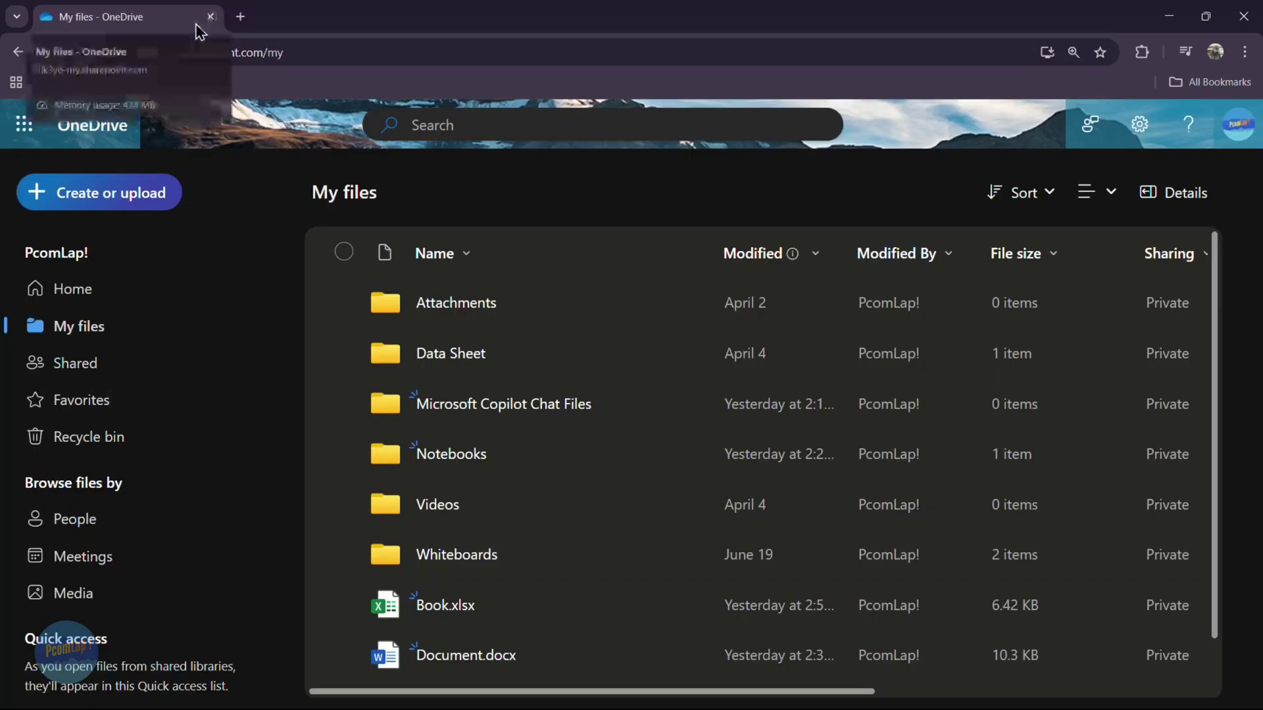
pyautogui.click(240, 16)
pyautogui.click(210, 18)
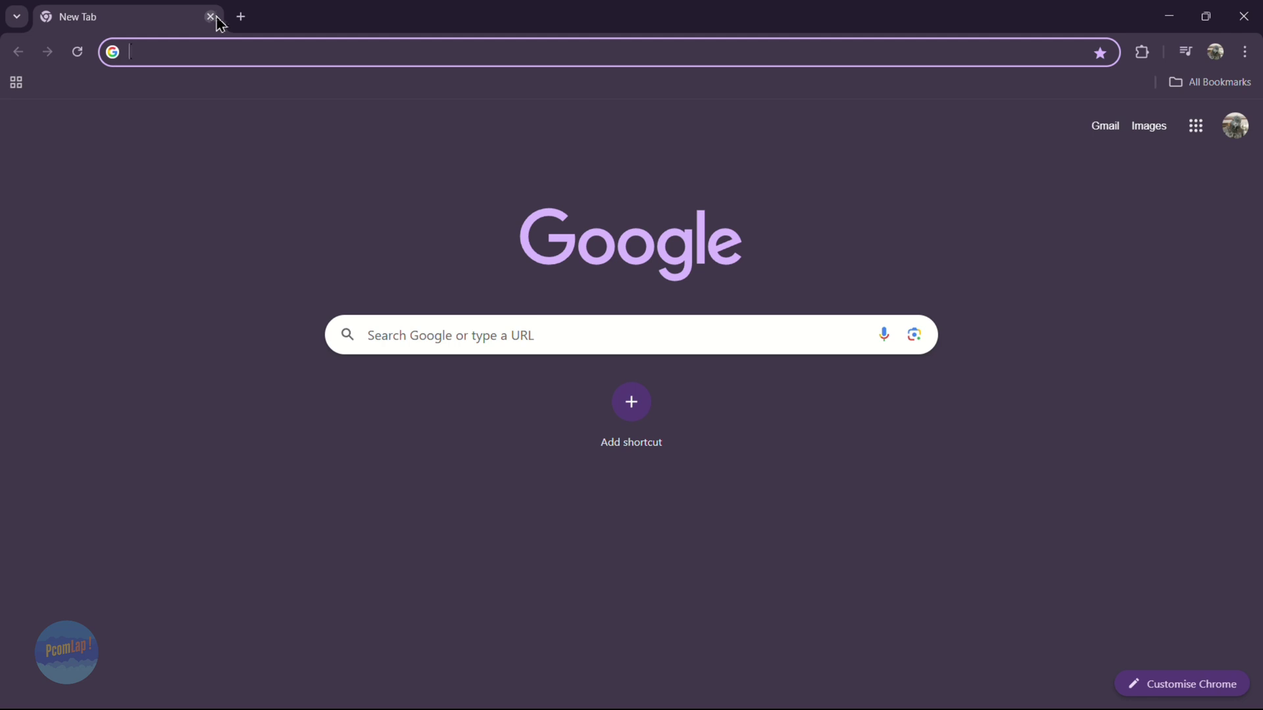
# Step: Close Chrome, then attempt Scan and fix and Repair drive on Local Disk (E:), dismissing the failure
pyautogui.click(211, 17)
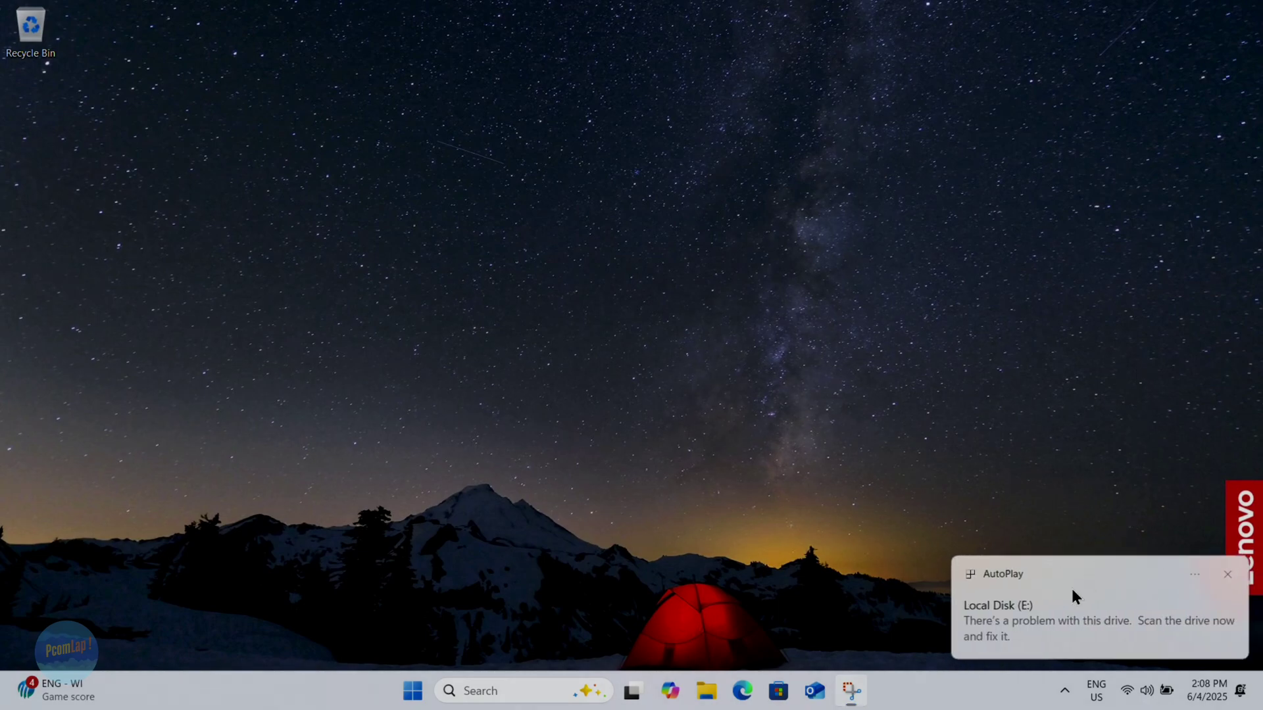
pyautogui.click(1074, 596)
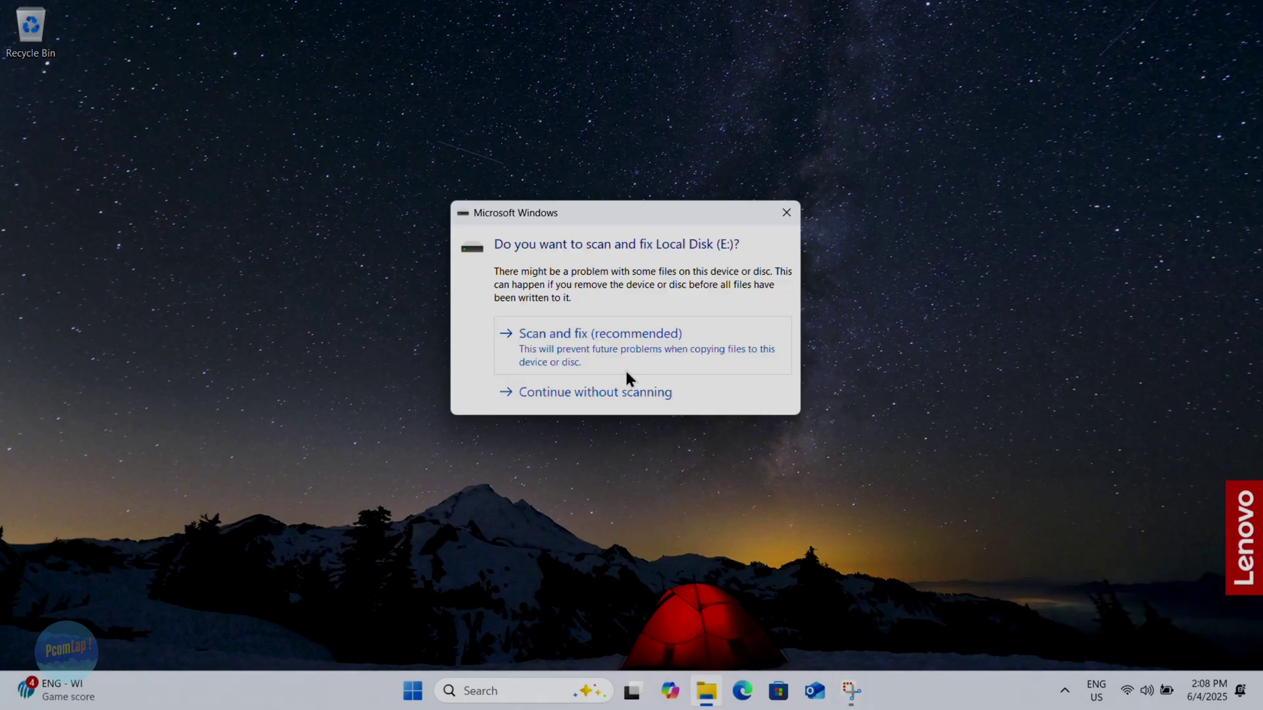
pyautogui.click(603, 355)
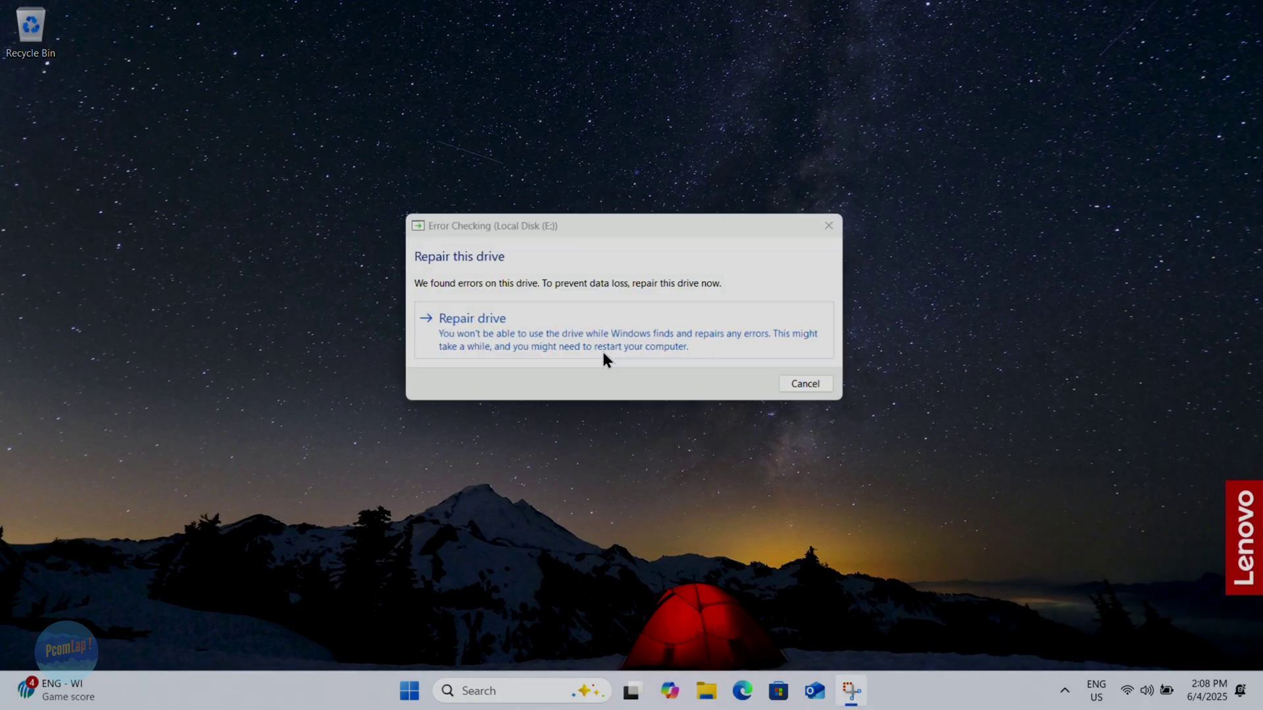
pyautogui.click(539, 339)
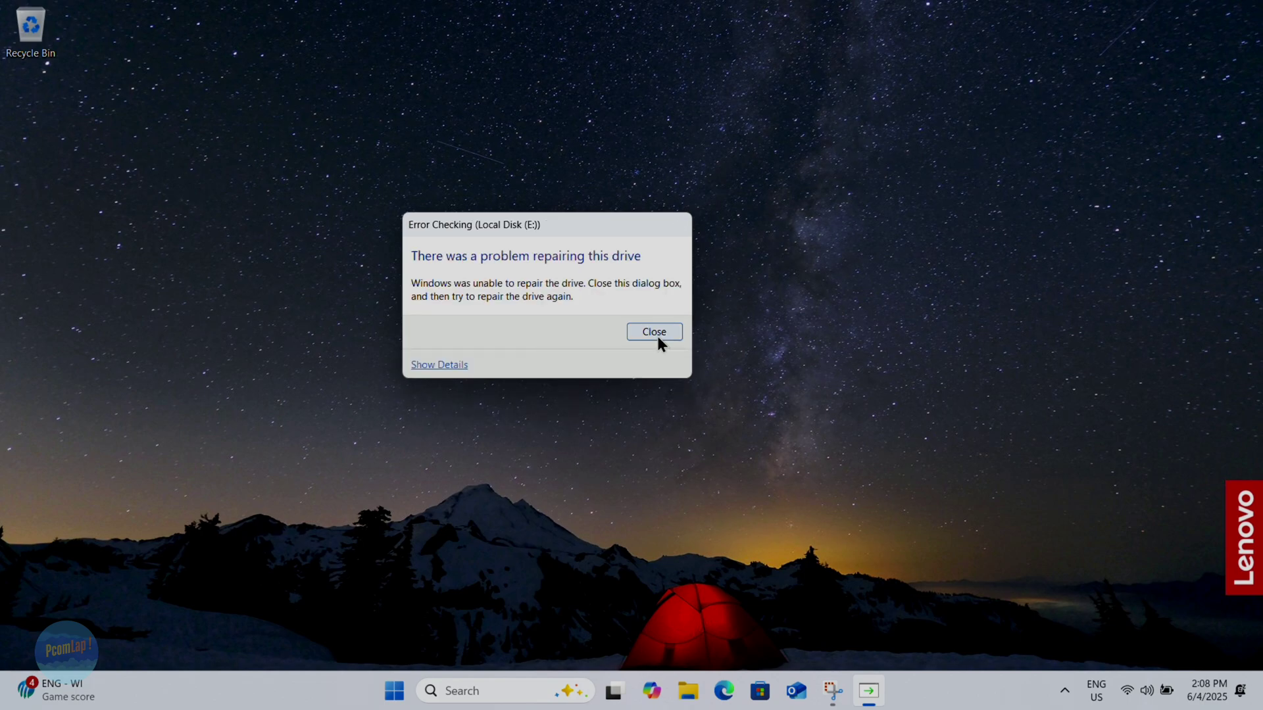
pyautogui.click(657, 336)
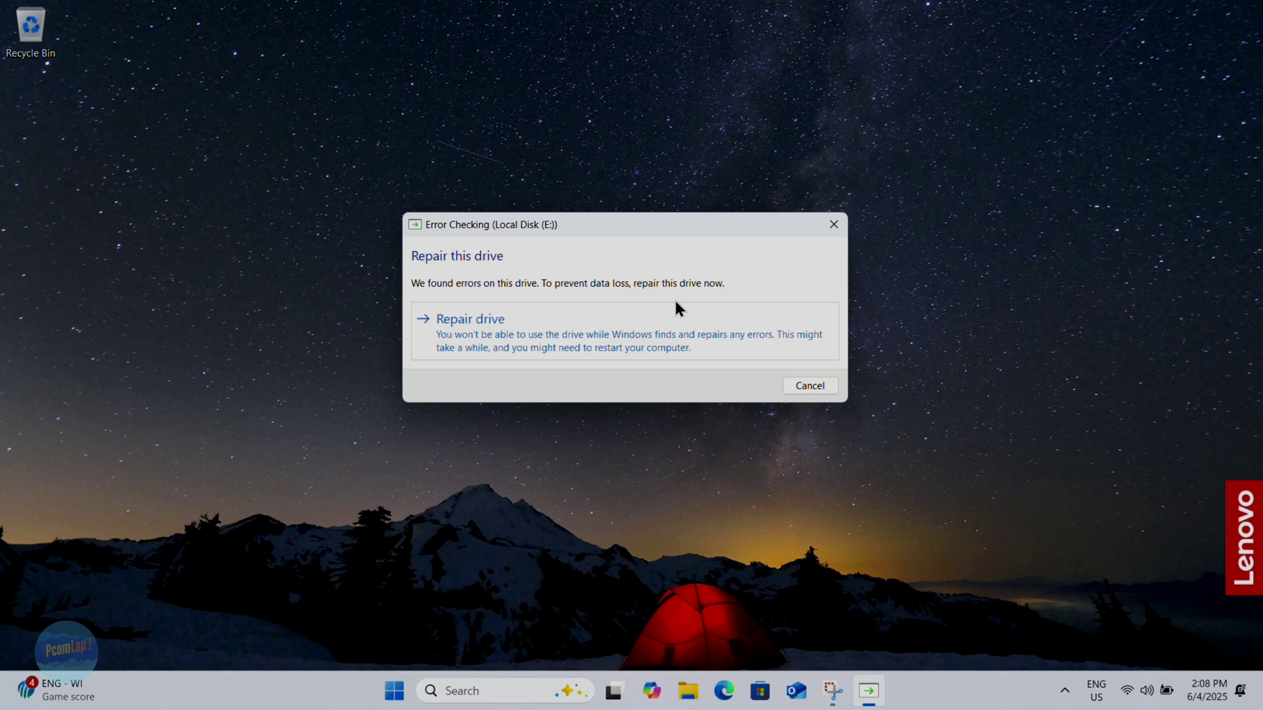
# Step: Close error checking and open the Format dialog for Local Disk (E:) from This PC
pyautogui.click(834, 225)
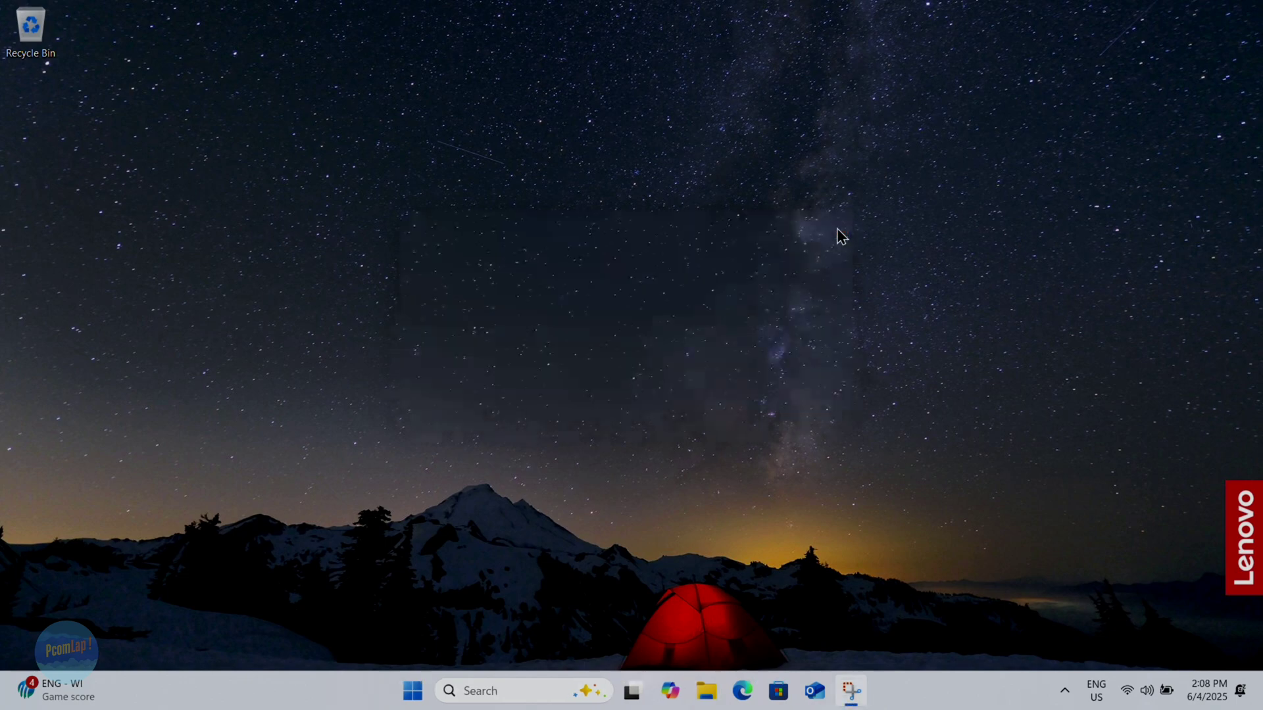
pyautogui.press('super+e')
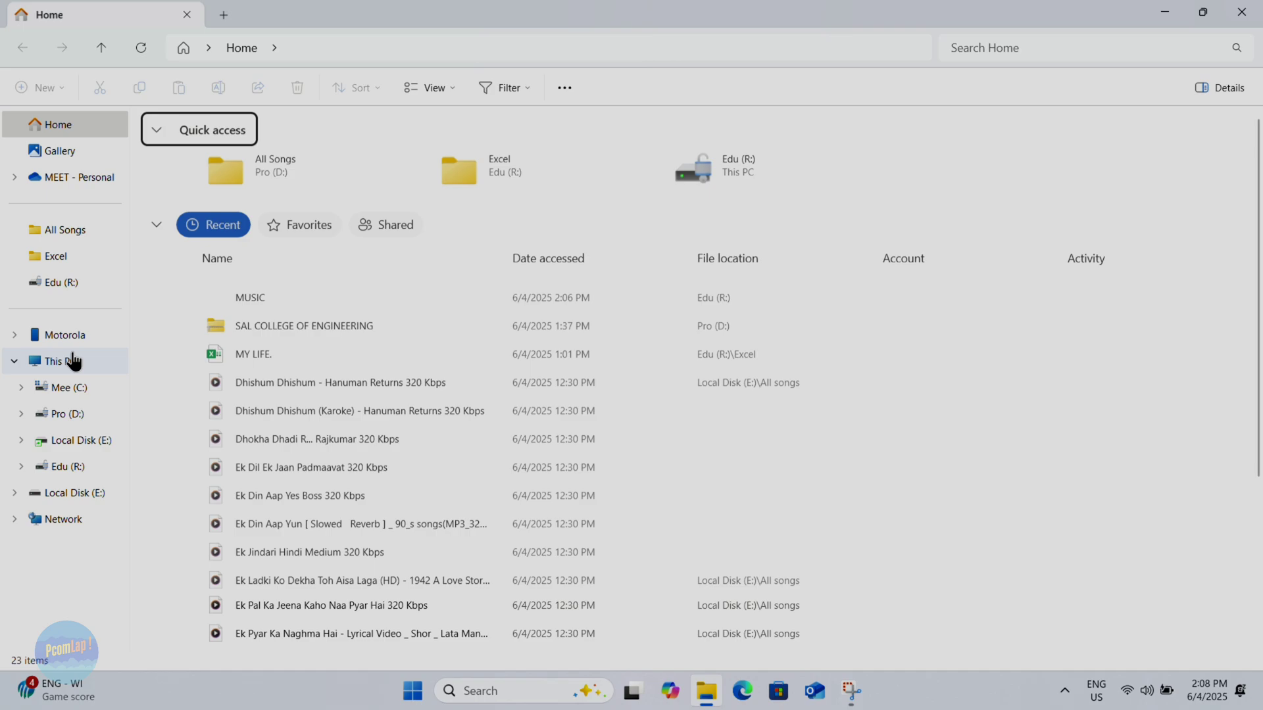
pyautogui.click(73, 361)
pyautogui.click(618, 168)
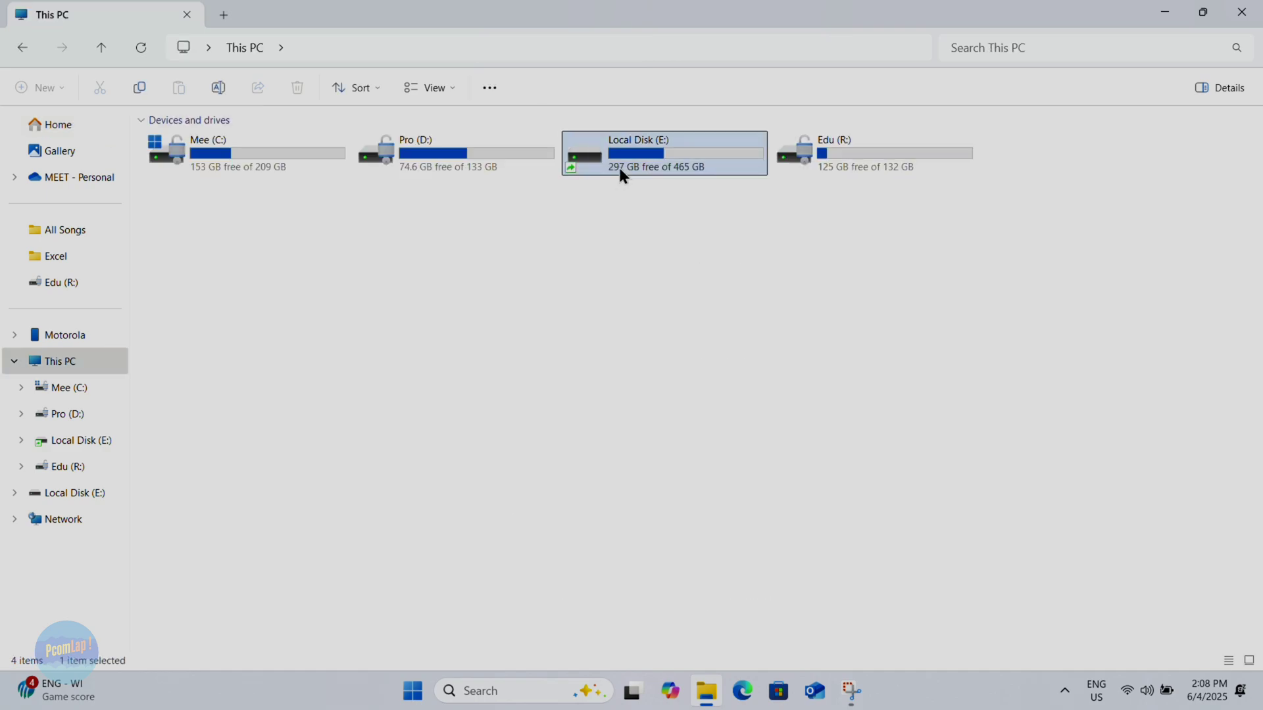
pyautogui.rightClick(618, 167)
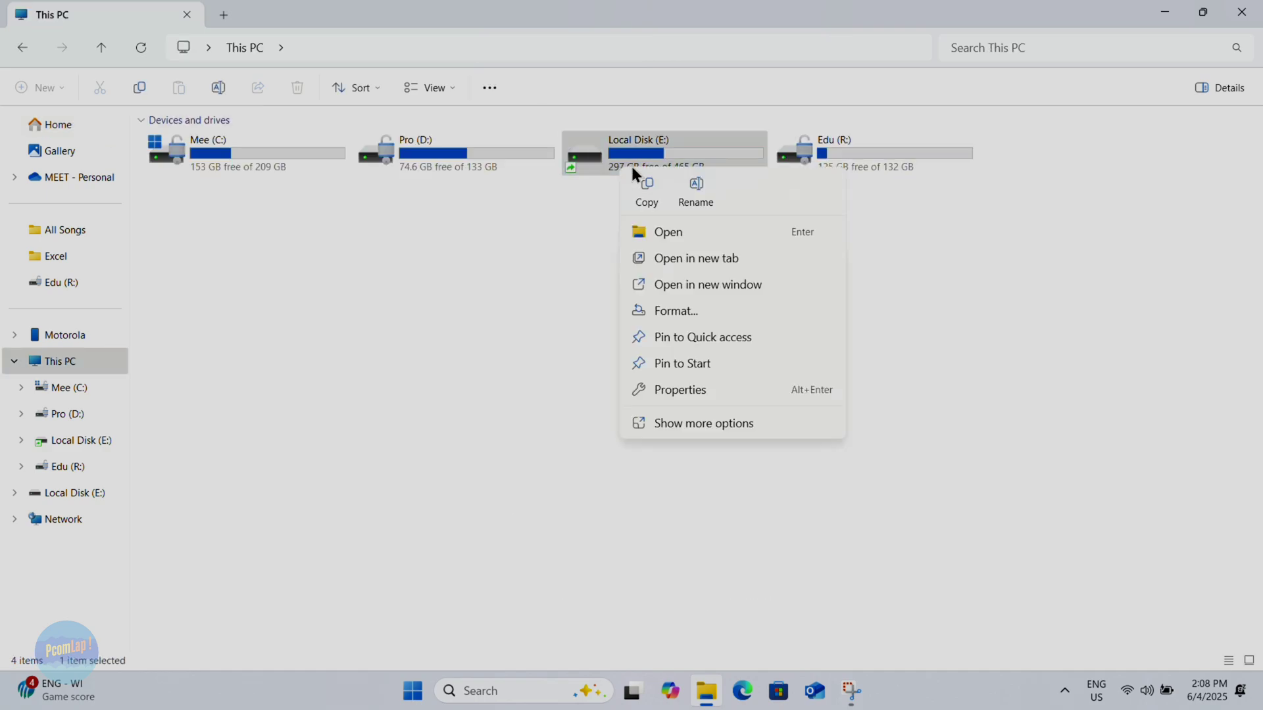
pyautogui.click(715, 313)
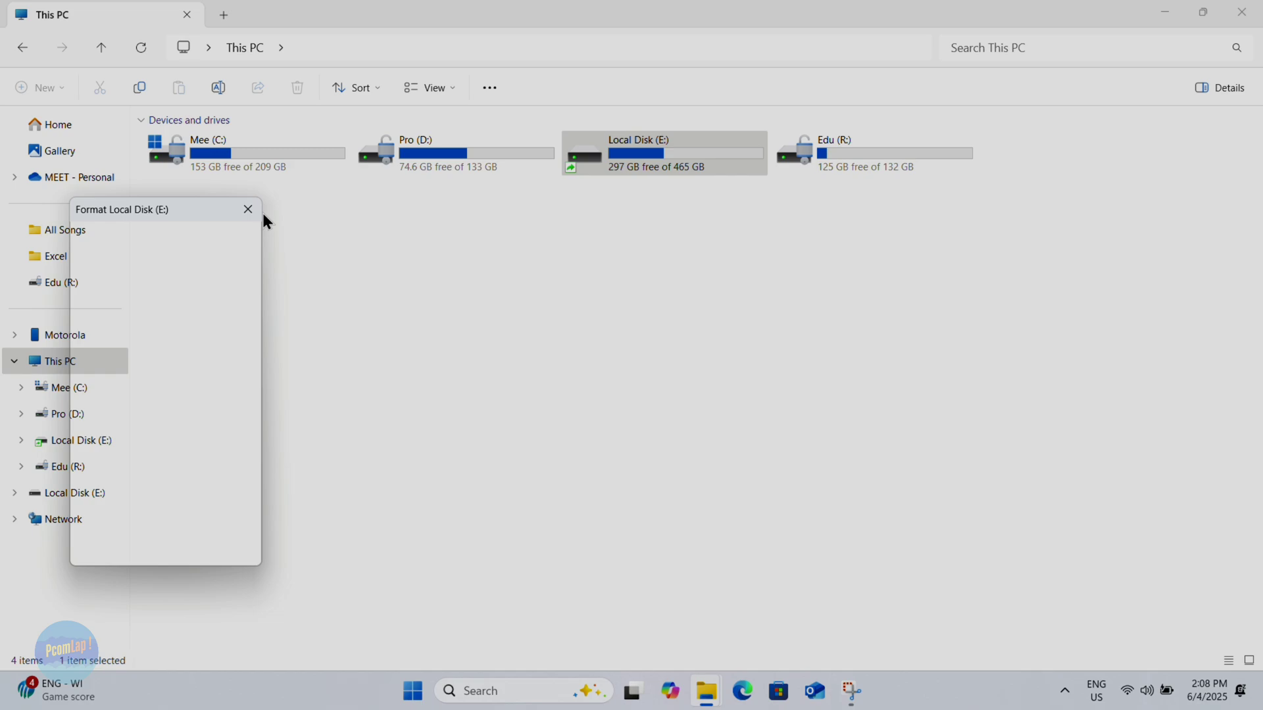
pyautogui.moveTo(214, 215); pyautogui.dragTo(564, 269)
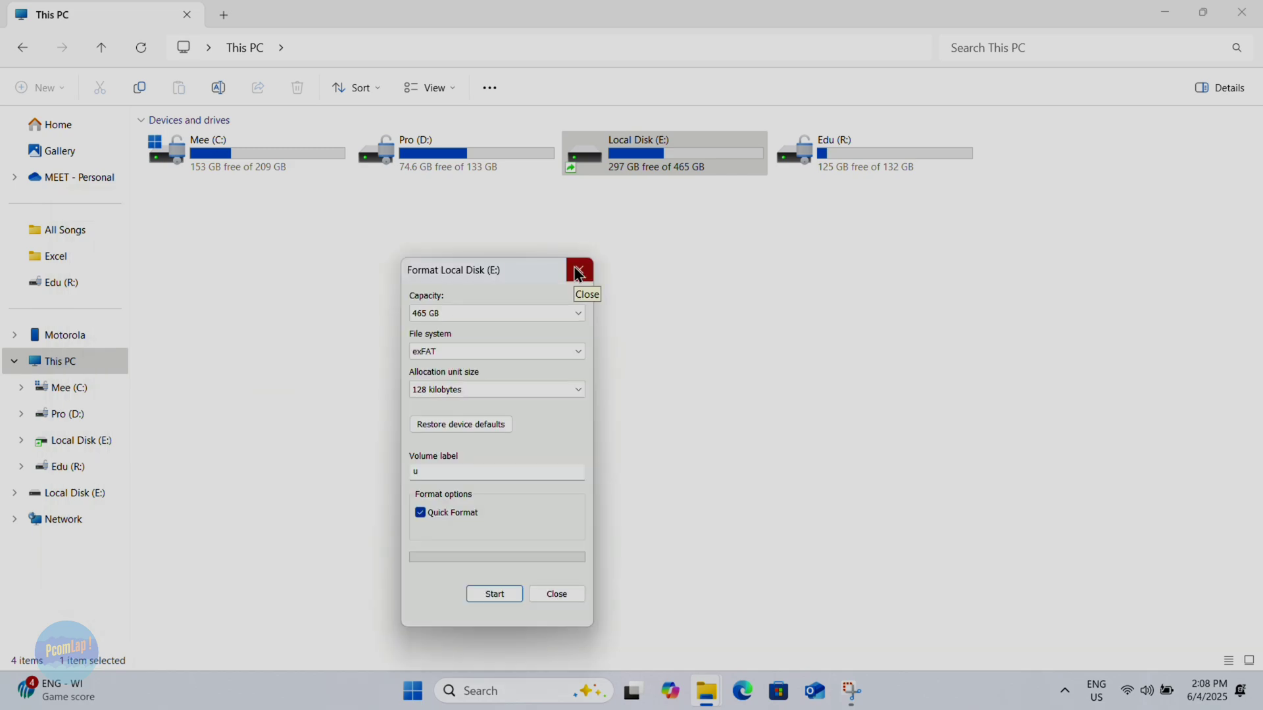
# Step: Reopen Format for Local Disk (E:) and restore device defaults: NTFS with default allocation size
pyautogui.click(579, 272)
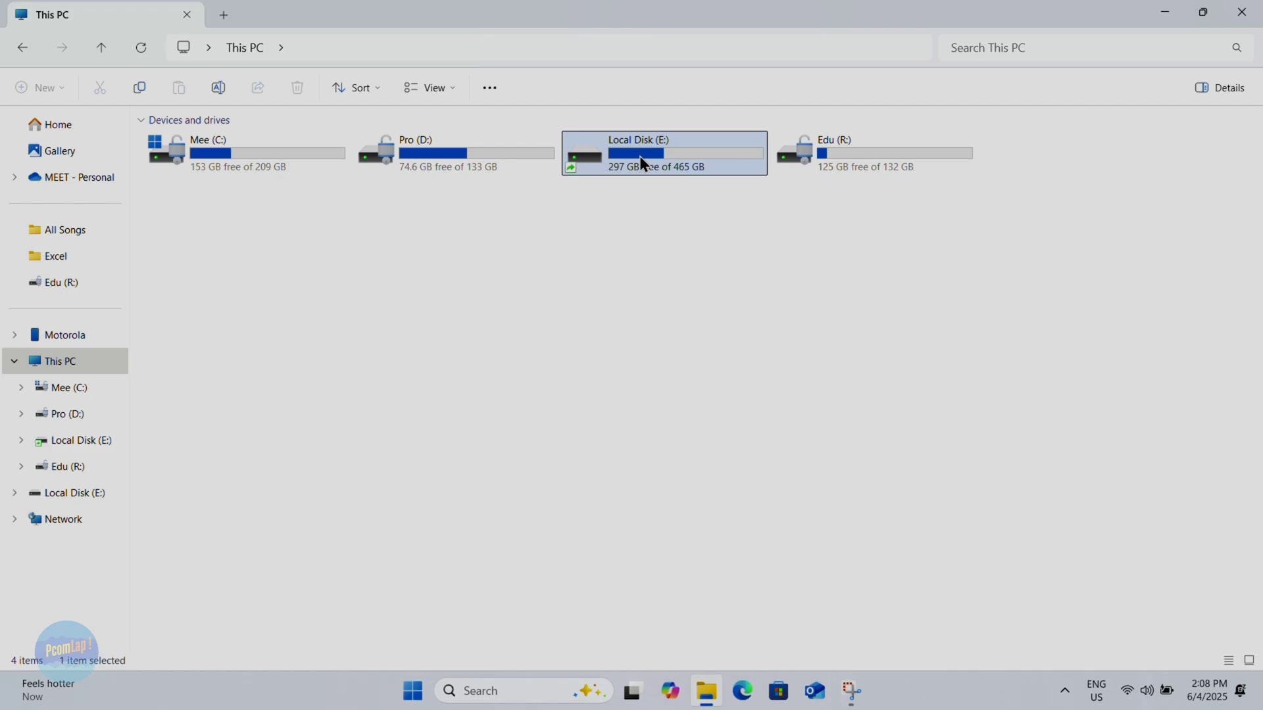
pyautogui.rightClick(639, 156)
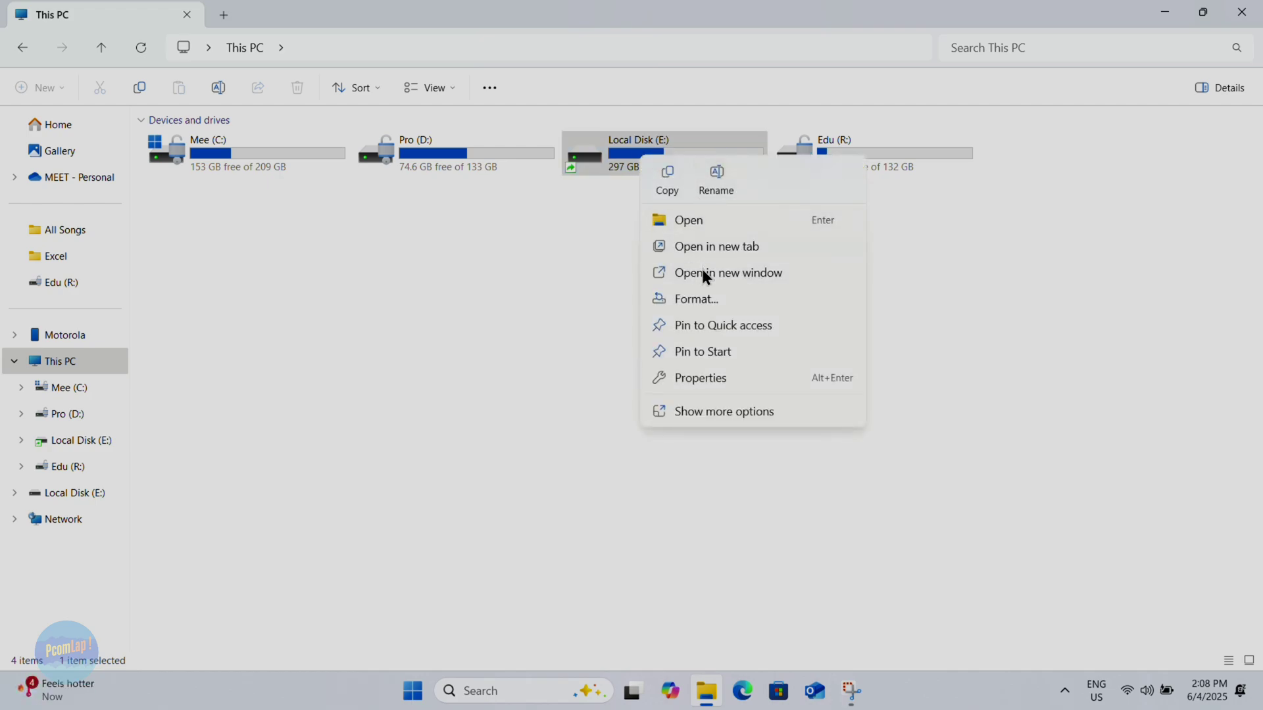
pyautogui.click(700, 299)
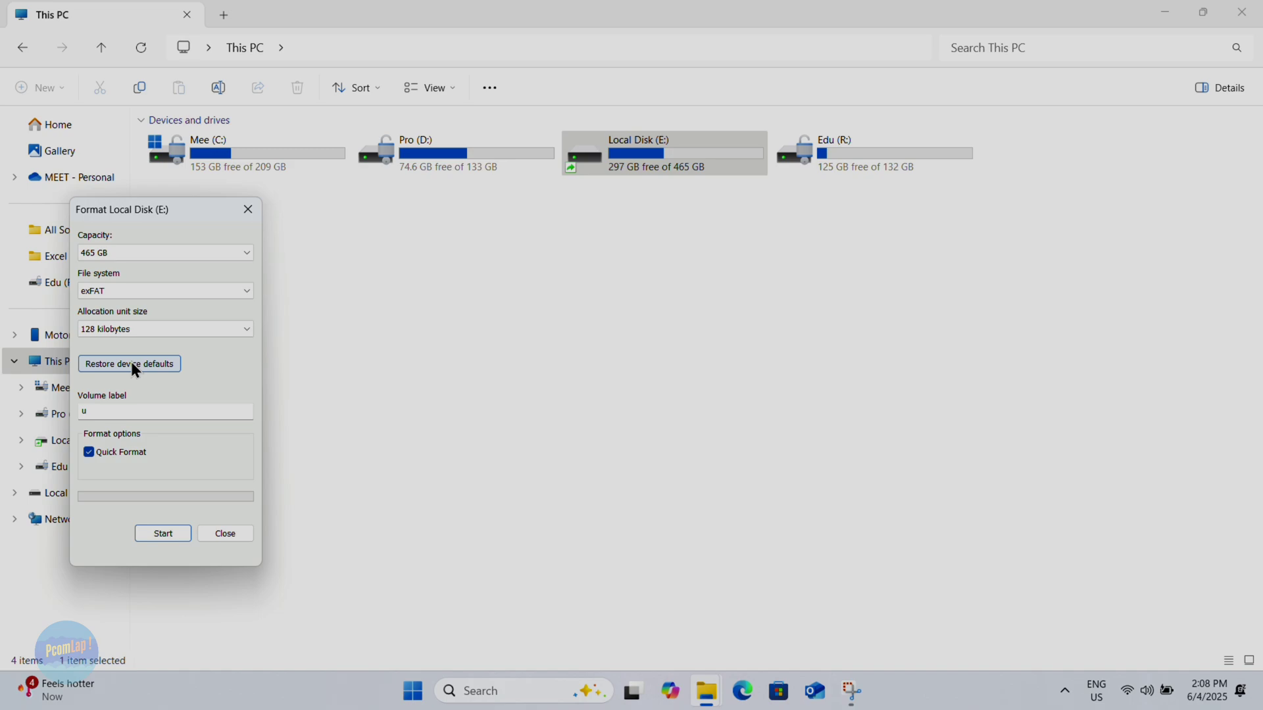
pyautogui.moveTo(185, 202); pyautogui.dragTo(550, 198)
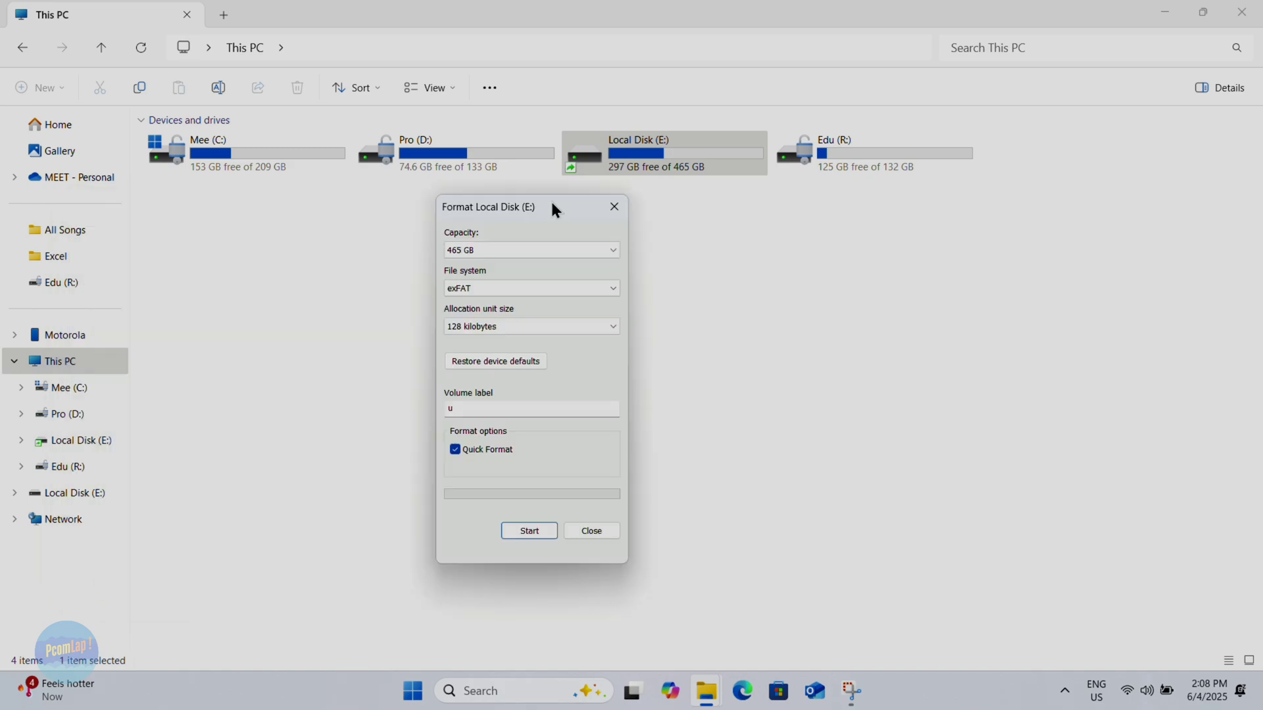
pyautogui.click(495, 367)
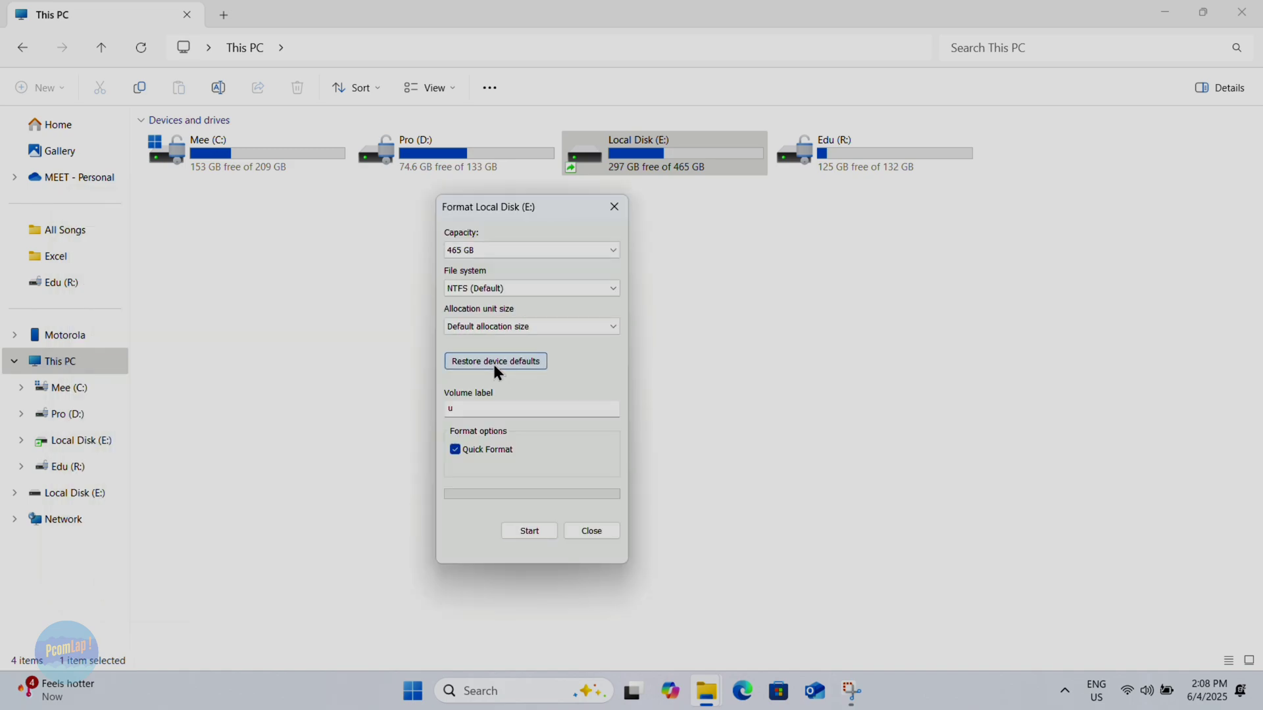
pyautogui.click(510, 329)
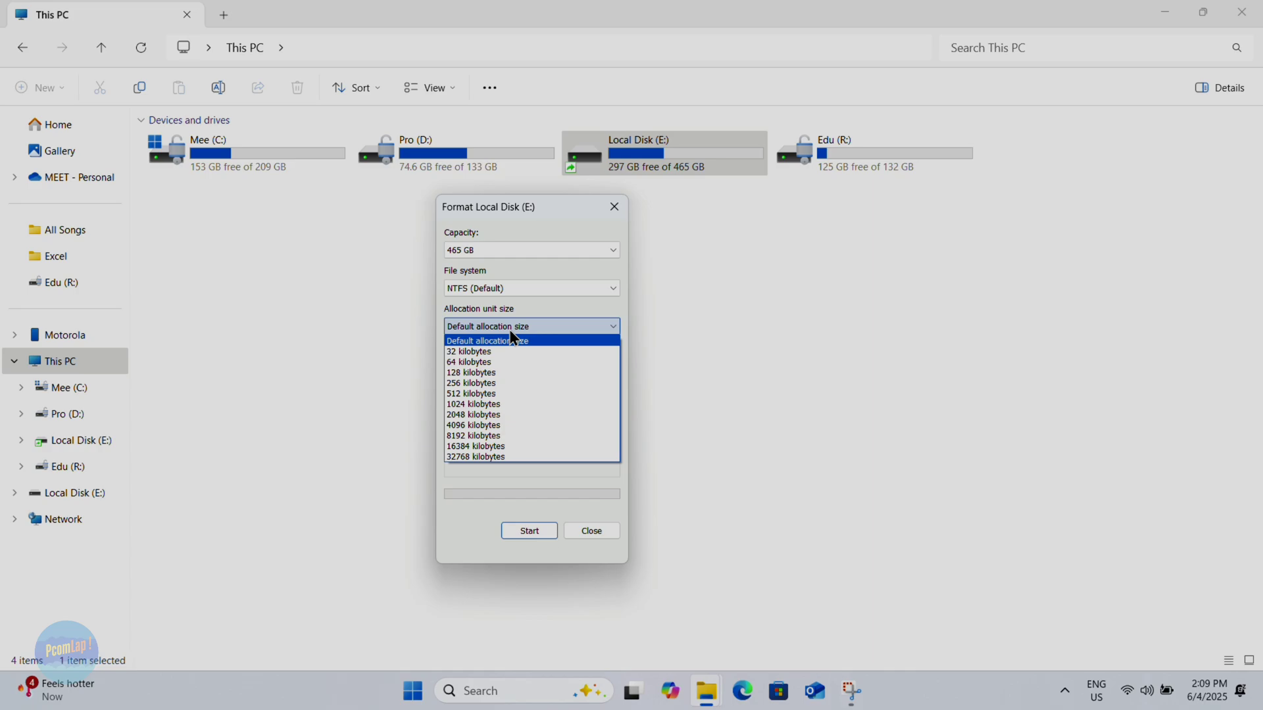
pyautogui.click(511, 329)
pyautogui.click(493, 364)
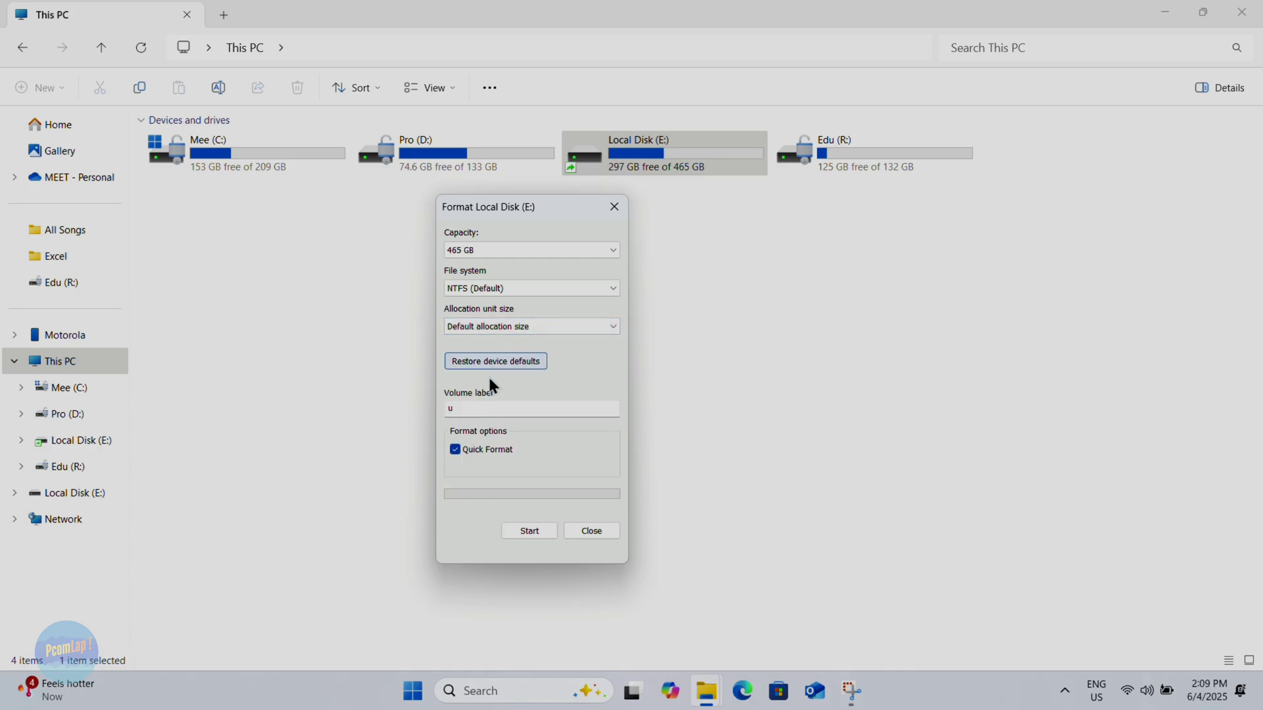
# Step: Change the volume label to W
pyautogui.click(471, 413)
pyautogui.press('BackSpace')
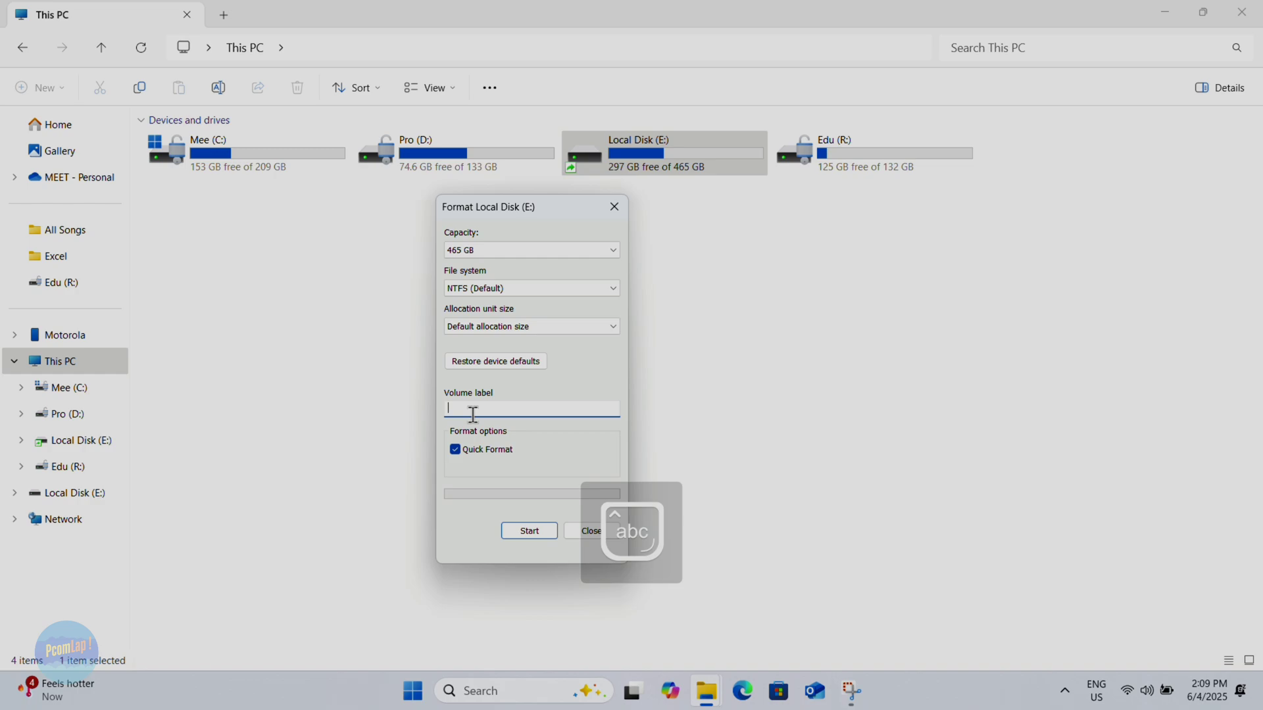
pyautogui.press('capslock')
pyautogui.write('Loc')
pyautogui.press('capslock')
pyautogui.write('al Disk')
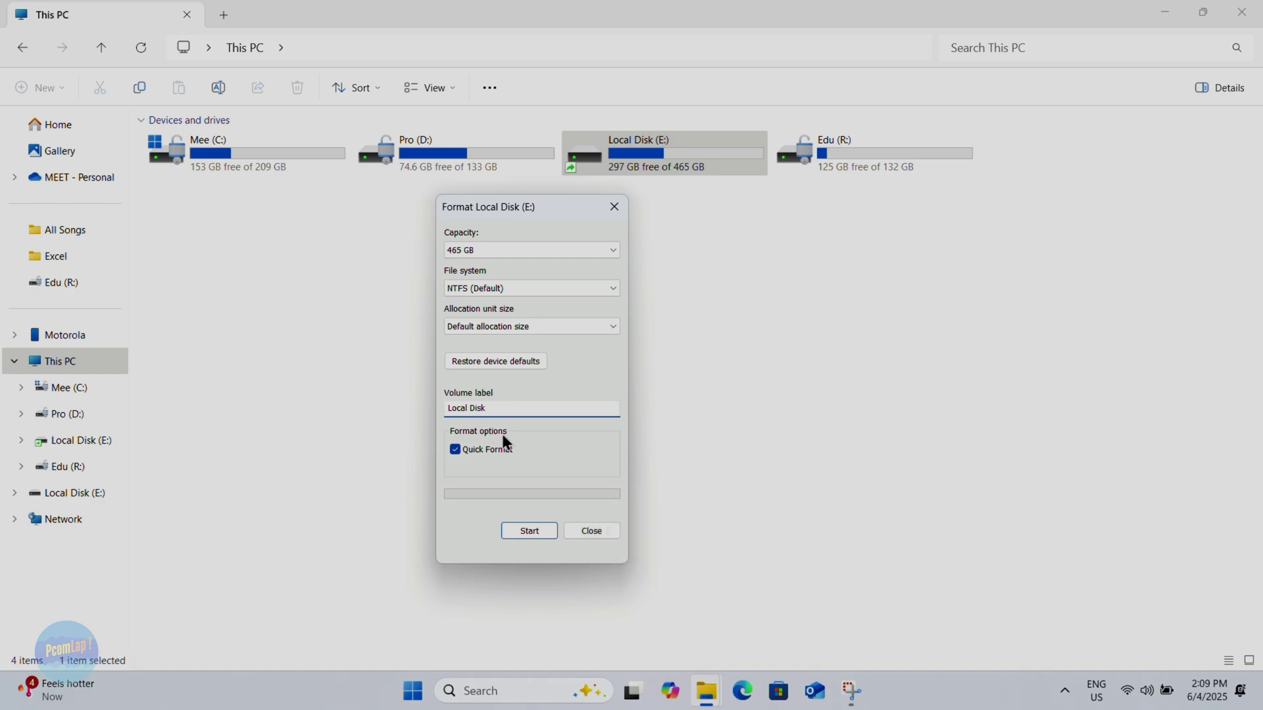
pyautogui.hotkey('ctrl', 'a')
pyautogui.press('capslock')
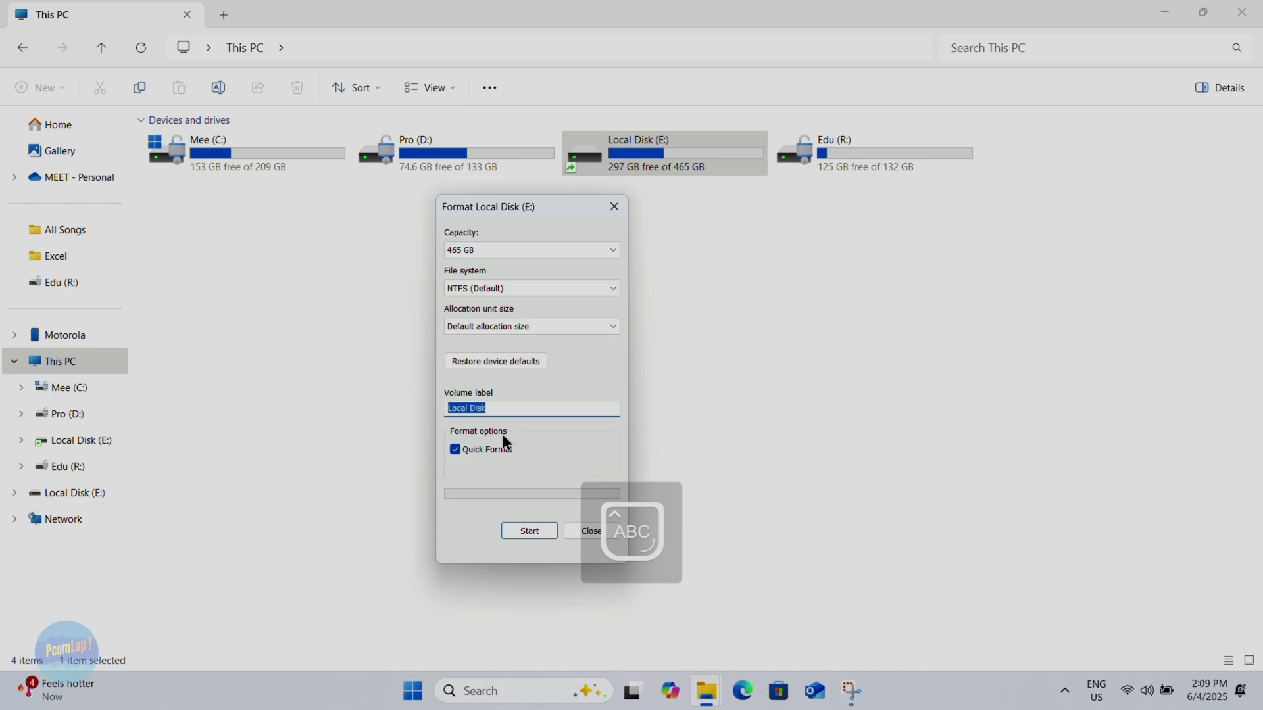
pyautogui.write('W')
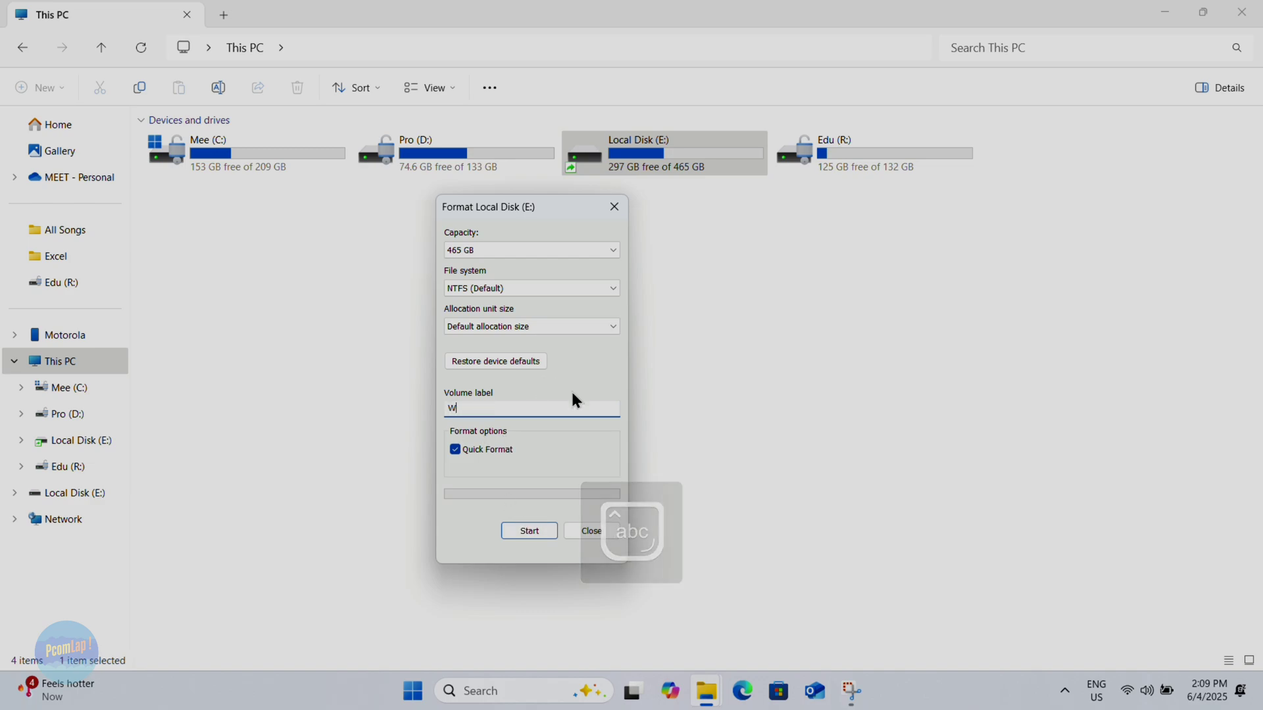
# Step: Start the NTFS format of Local Disk (E:) and confirm erasing all its data
pyautogui.click(529, 531)
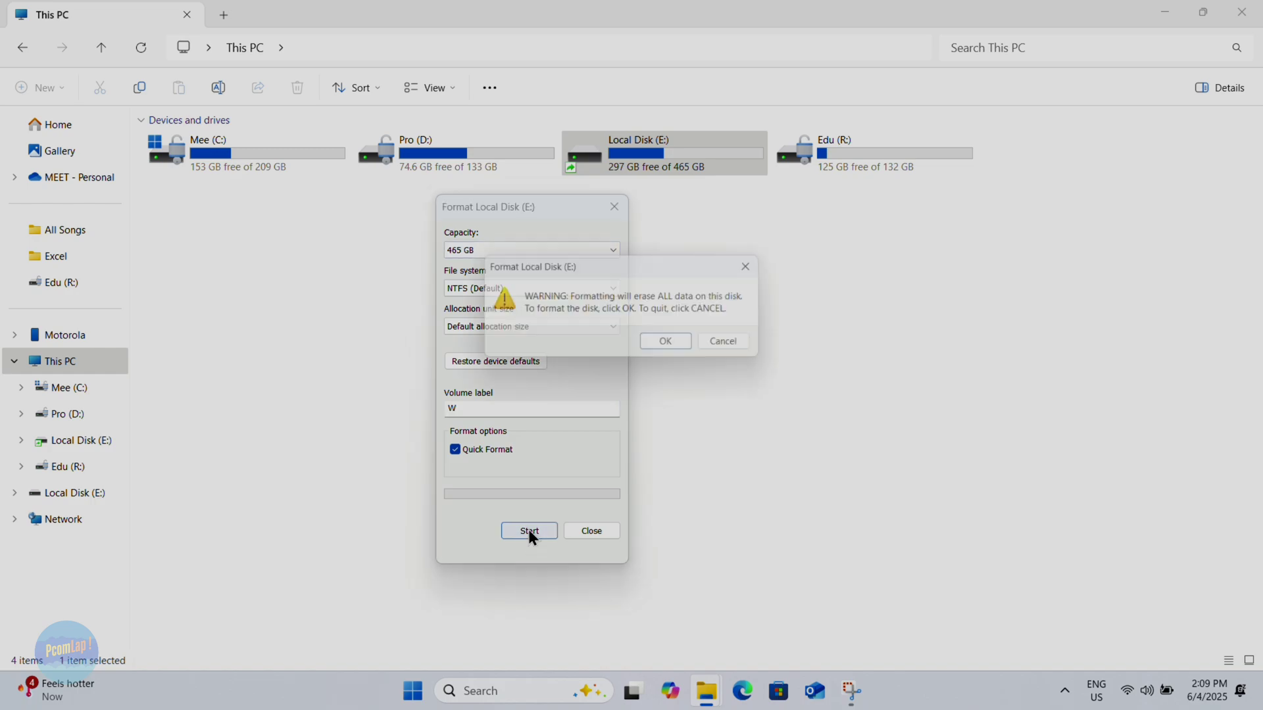
pyautogui.click(693, 349)
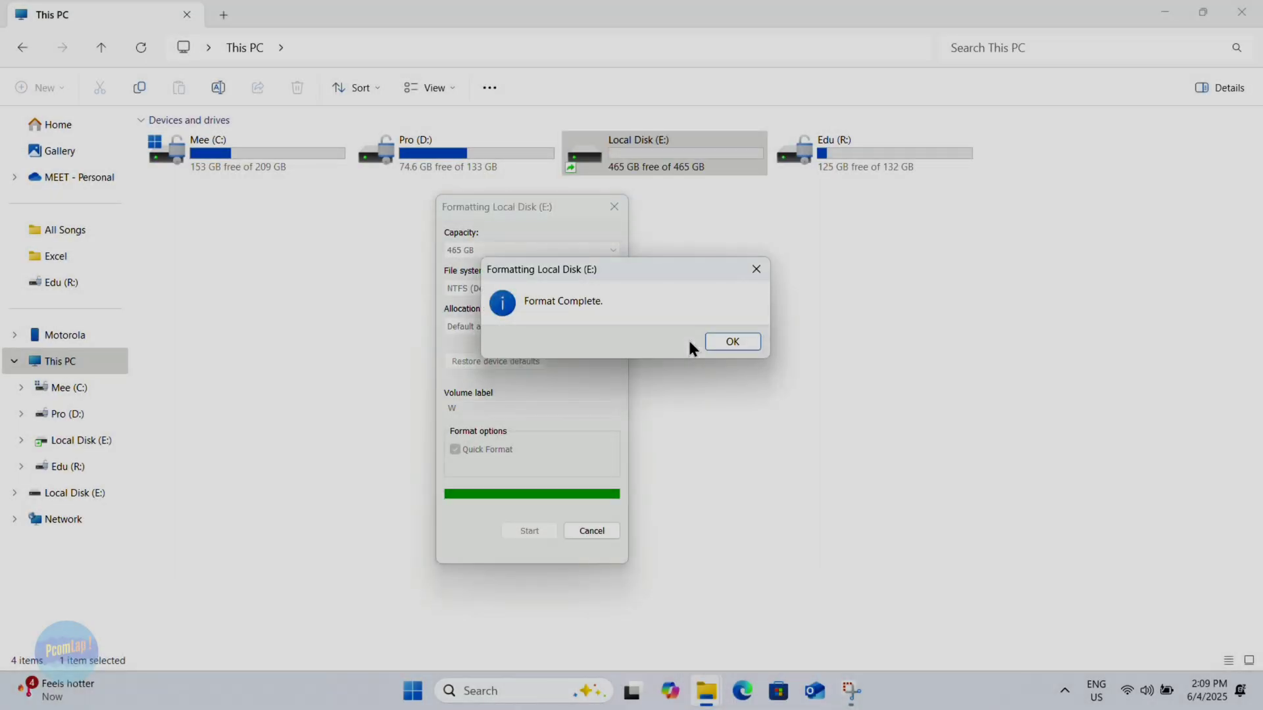
# Step: Close the Format Complete notice and dialog, then open drive E: to confirm it is empty
pyautogui.click(713, 341)
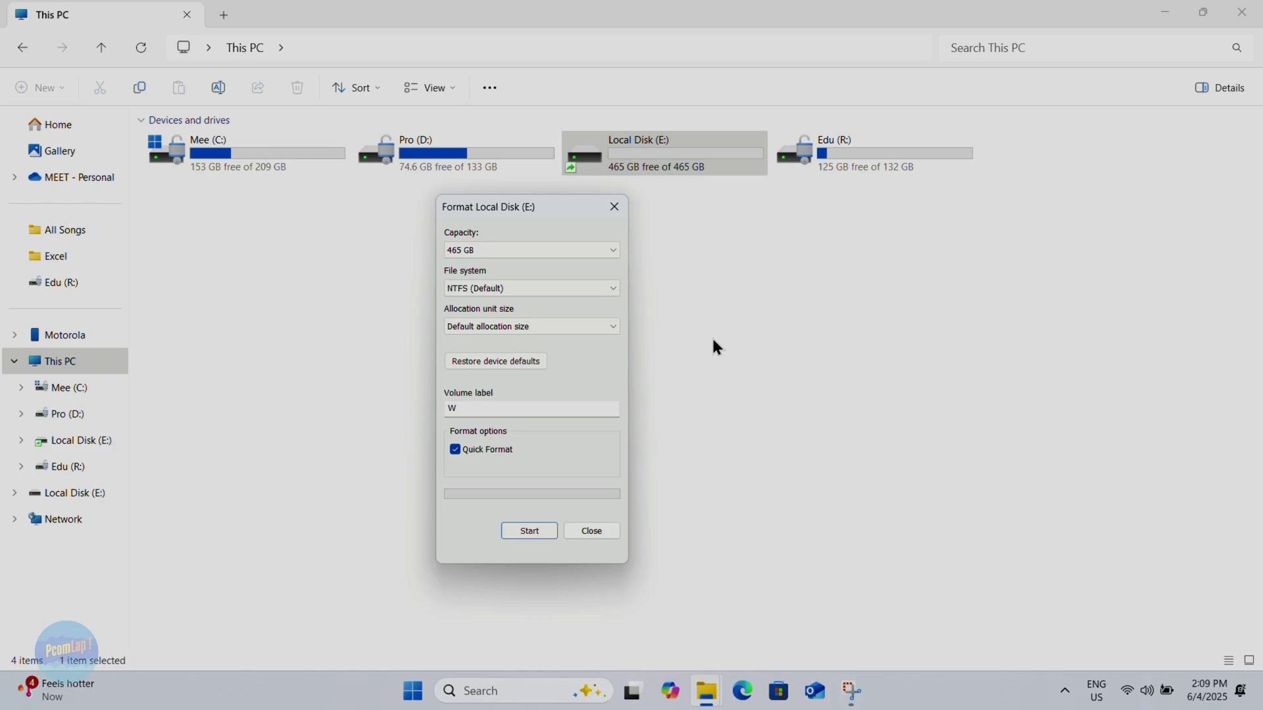
pyautogui.click(608, 205)
pyautogui.rightClick(609, 147)
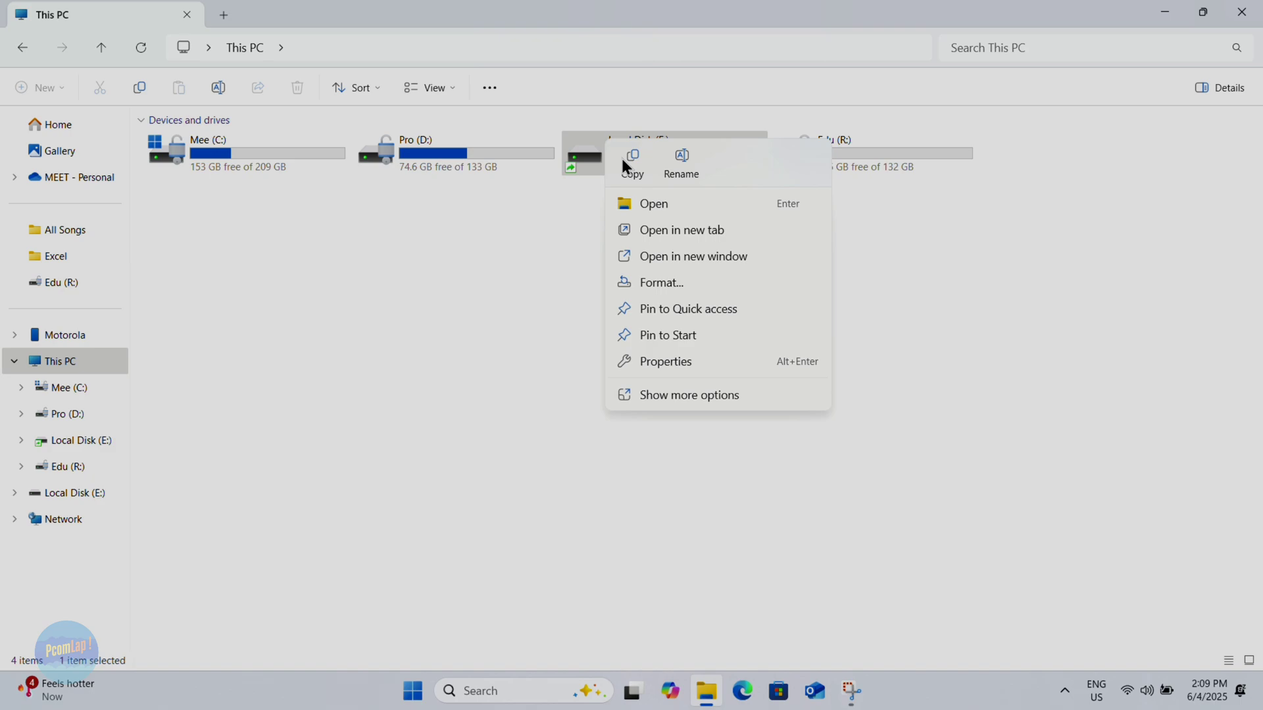
pyautogui.click(654, 203)
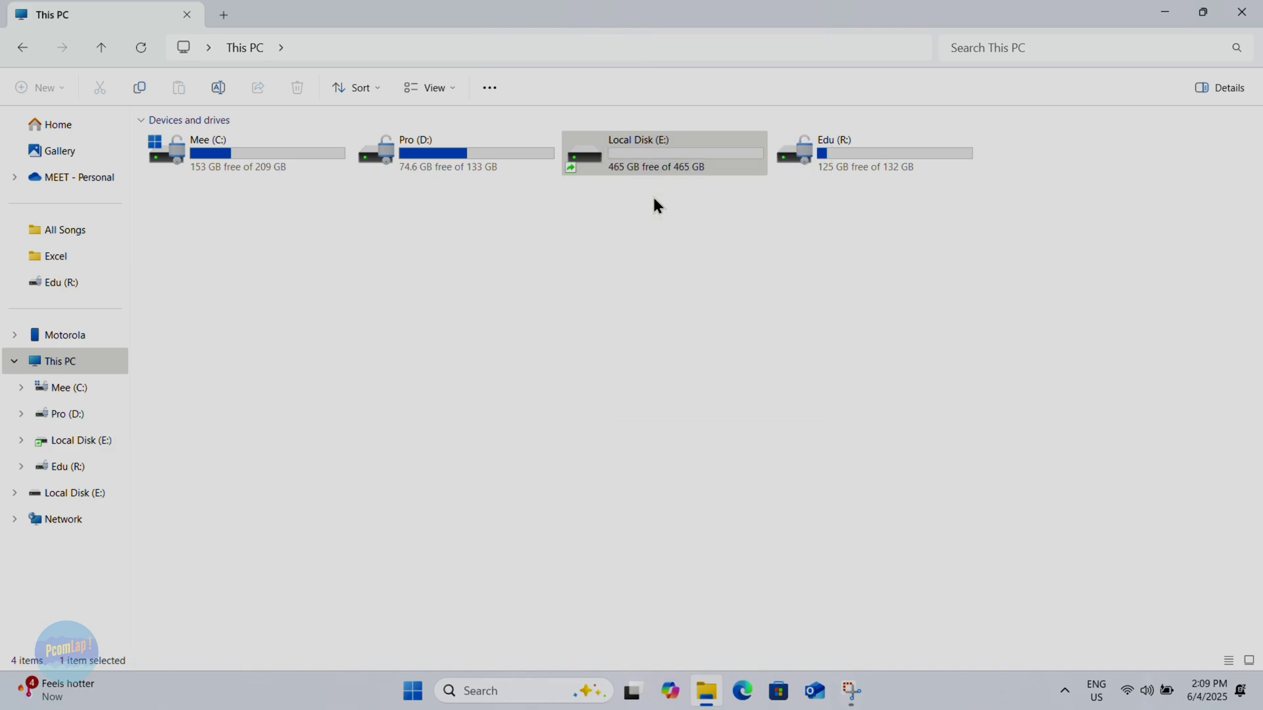
pyautogui.click(24, 46)
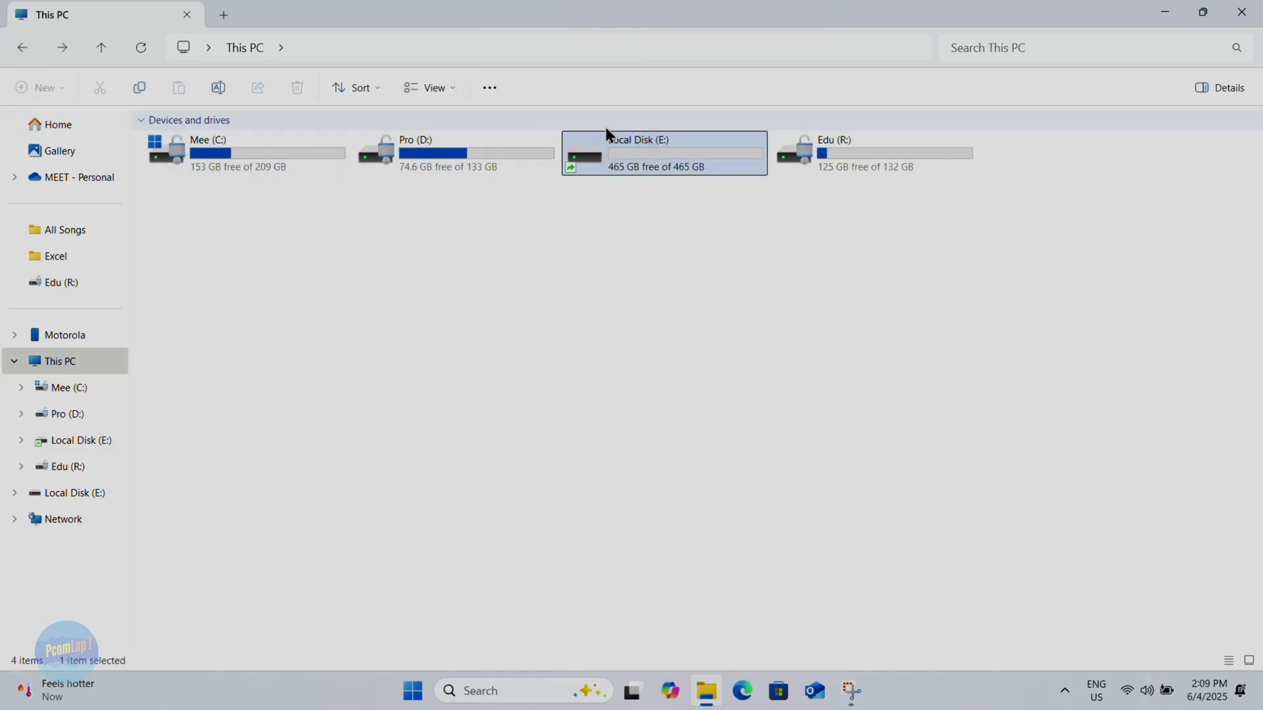
# Step: Check Local Disk (E:) properties show NTFS with 465 GB free, then close File Explorer
pyautogui.rightClick(617, 150)
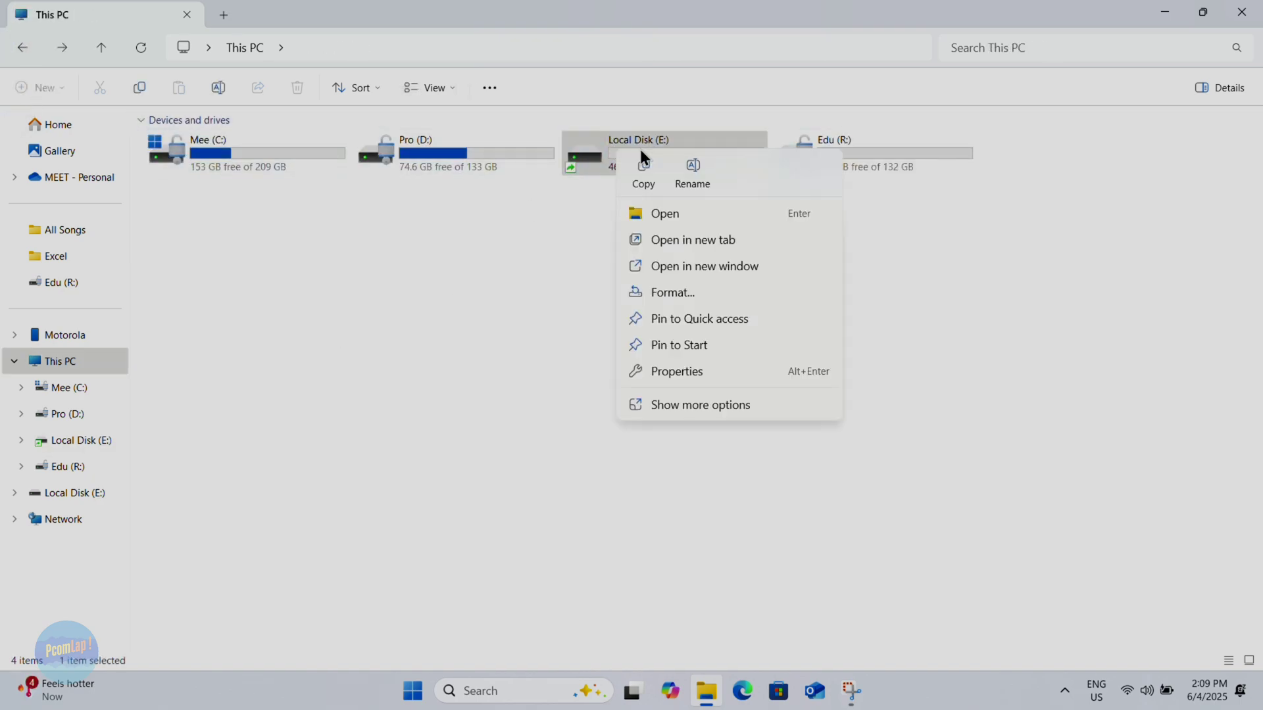
pyautogui.click(706, 380)
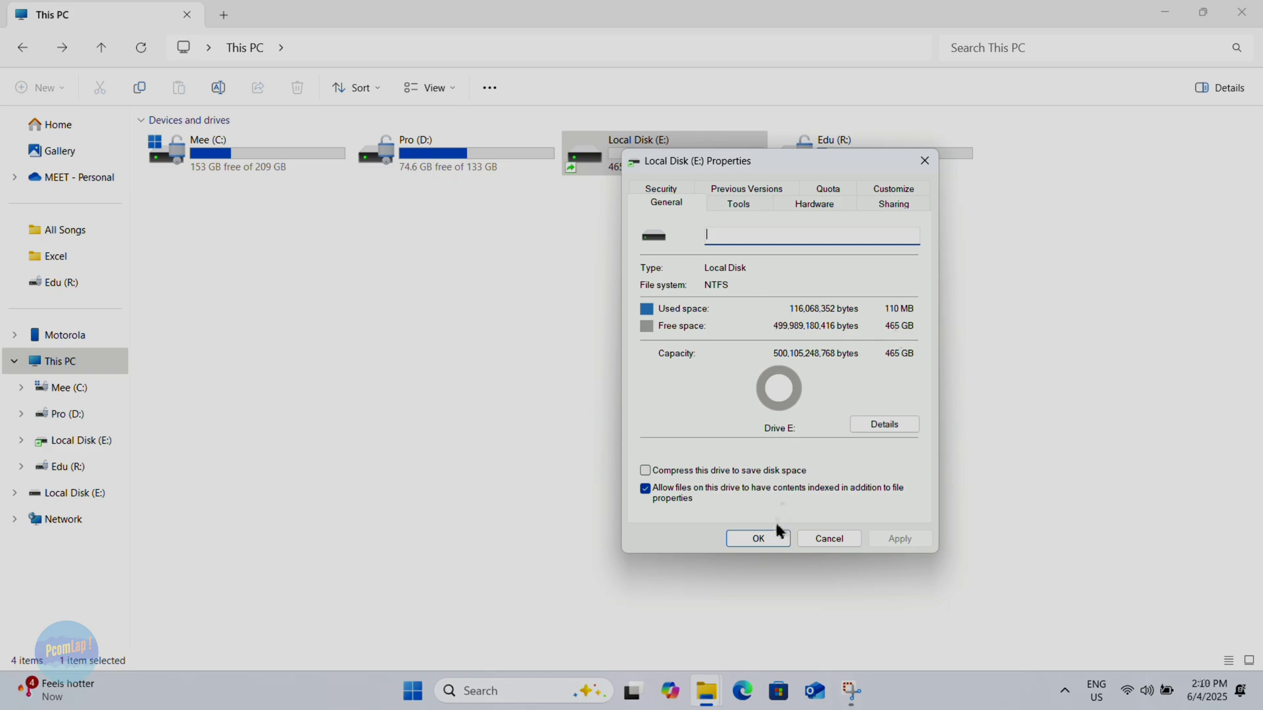
pyautogui.click(781, 188)
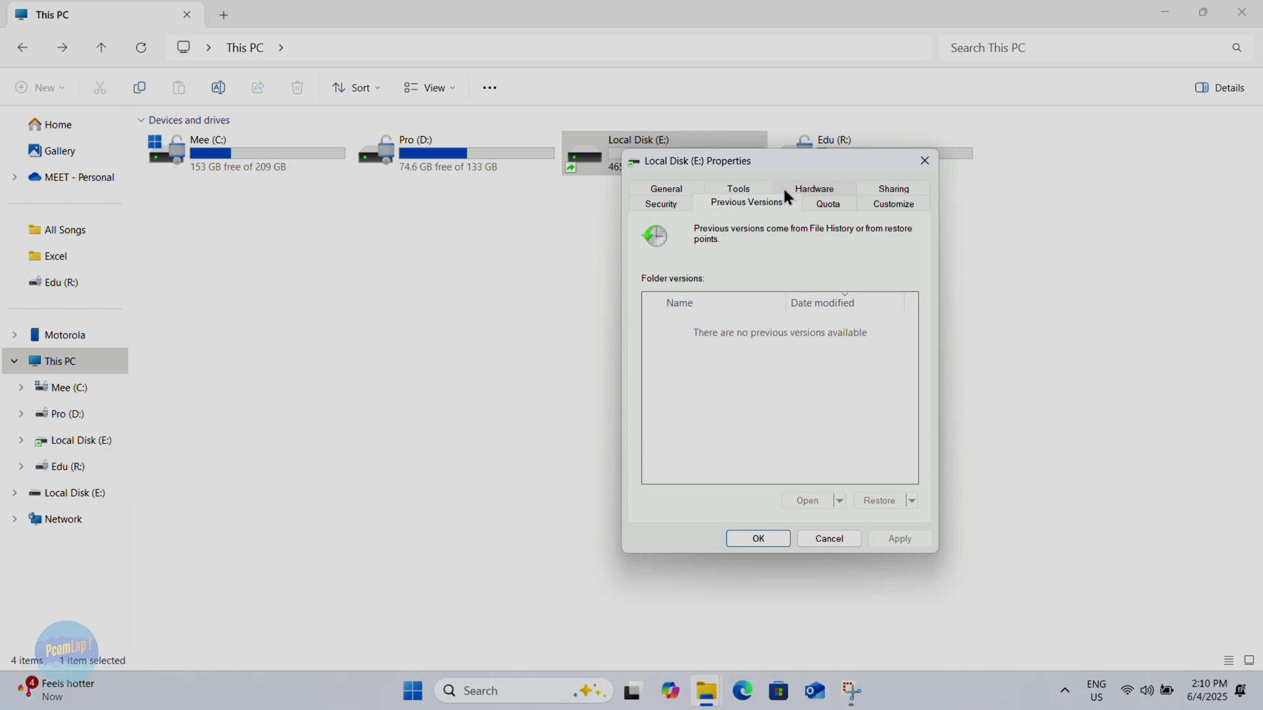
pyautogui.click(659, 189)
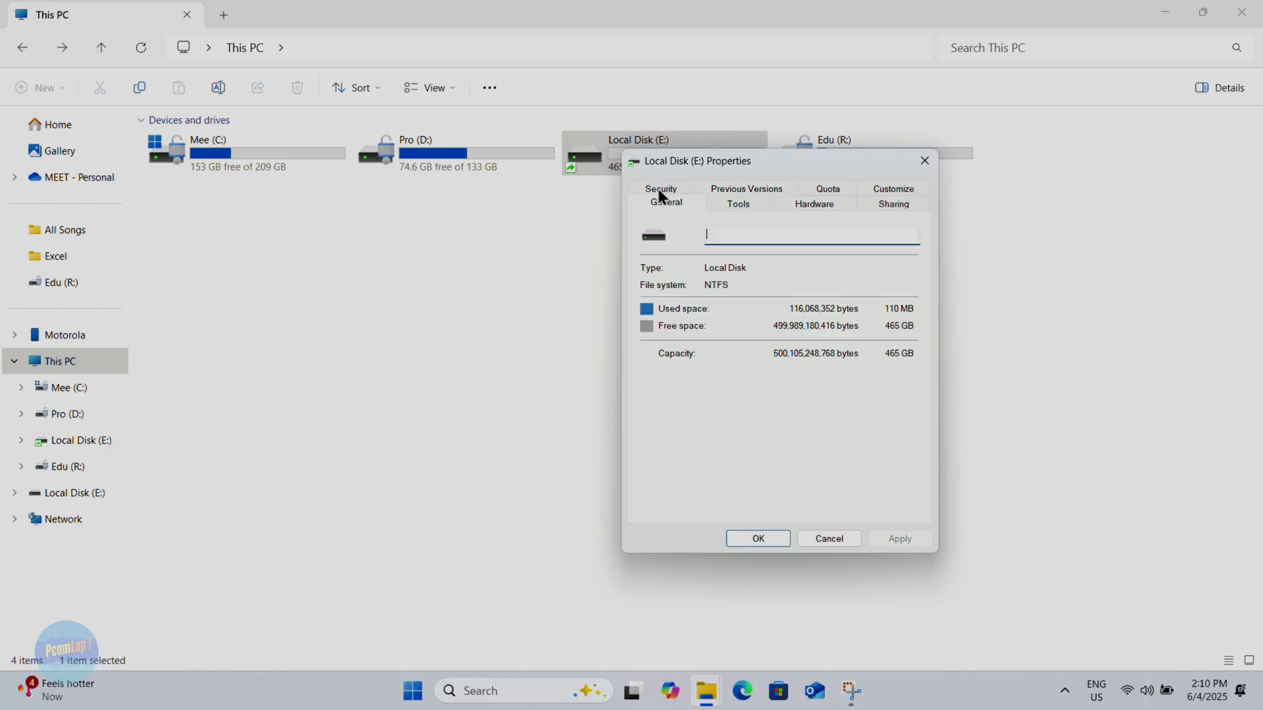
pyautogui.click(923, 161)
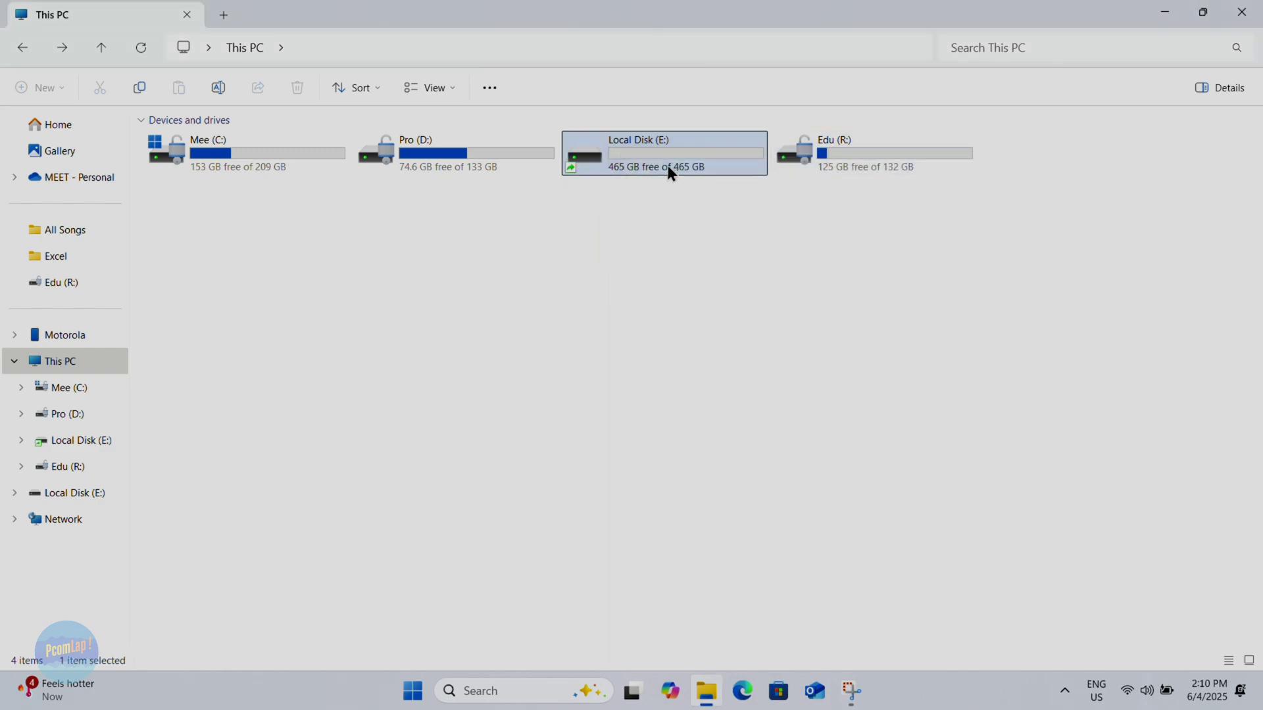
pyautogui.click(674, 206)
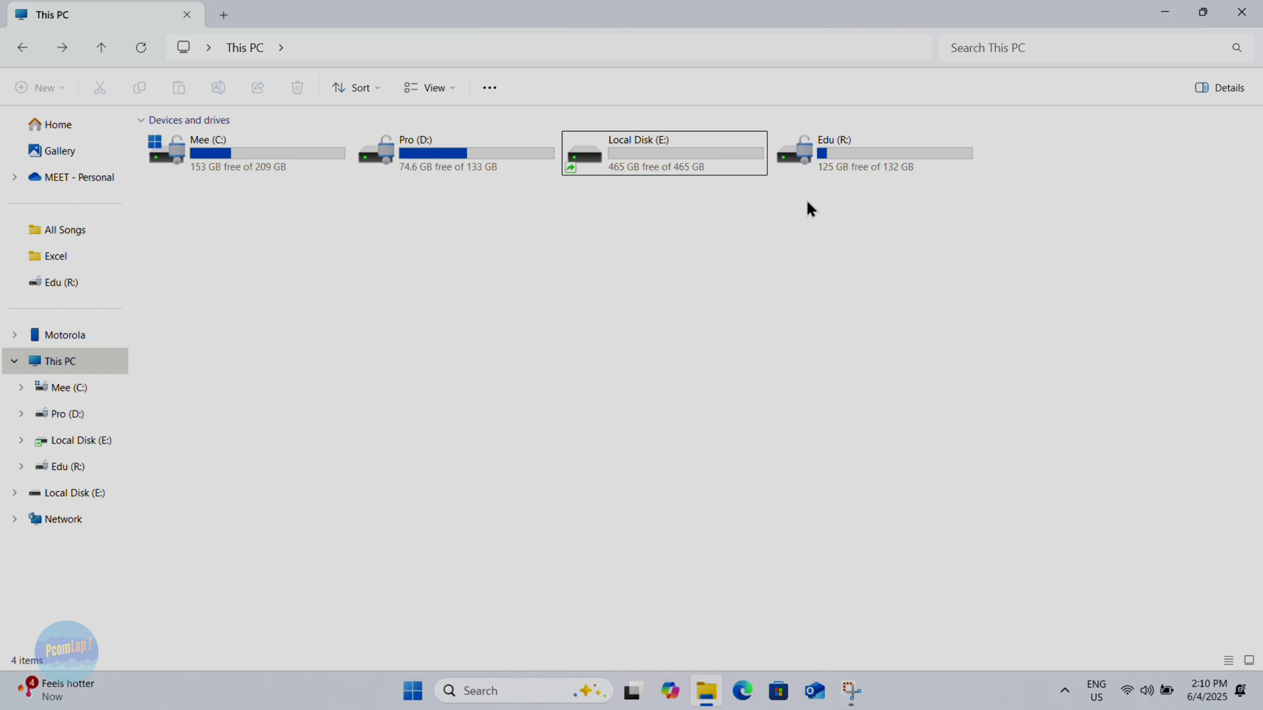
pyautogui.click(1242, 12)
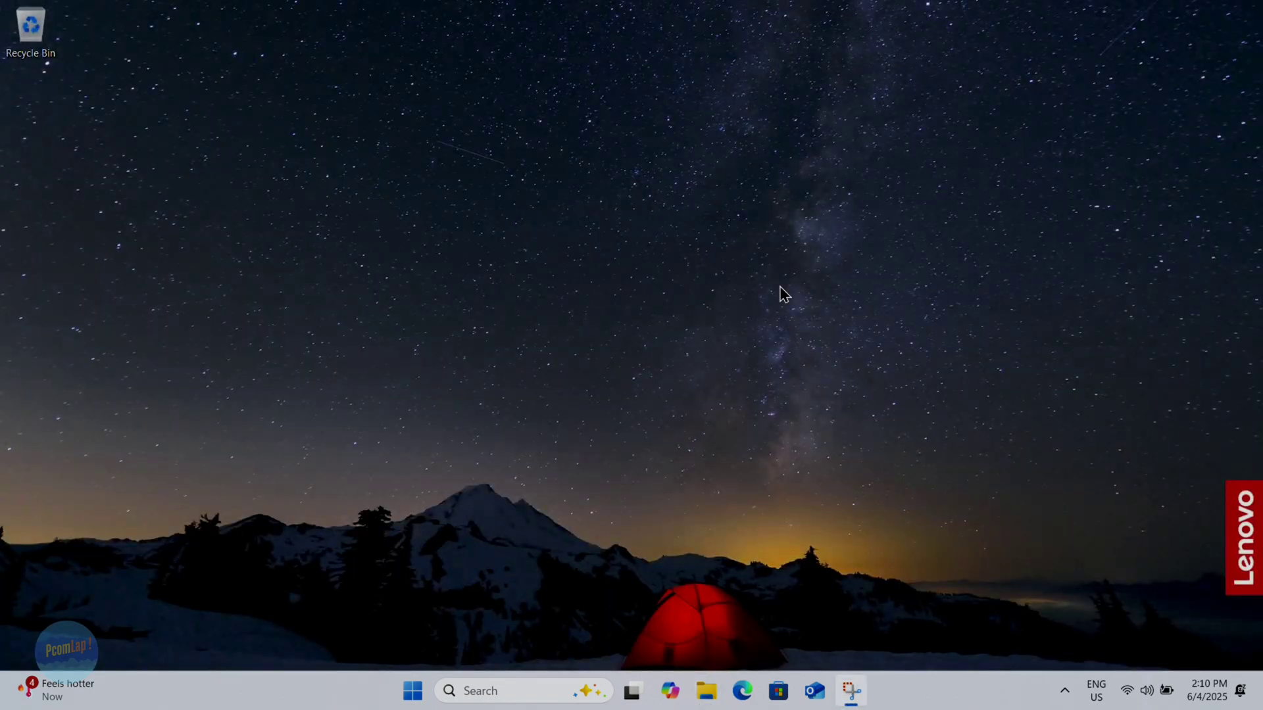